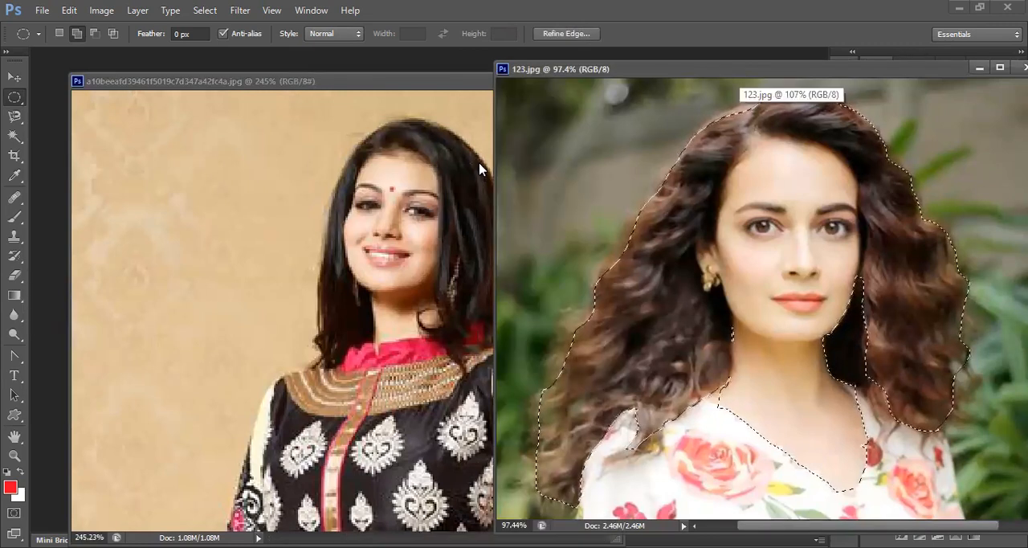
# Copy the selected head and hair from 123.jpg into the portrait with the patterned tan background
pyautogui.press('v')
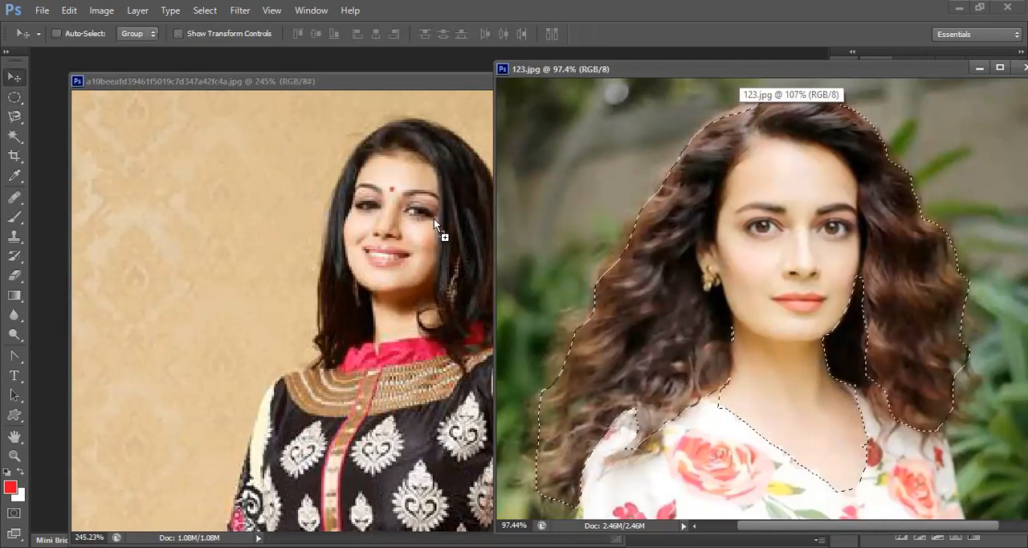
pyautogui.moveTo(739, 178); pyautogui.dragTo(469, 166)
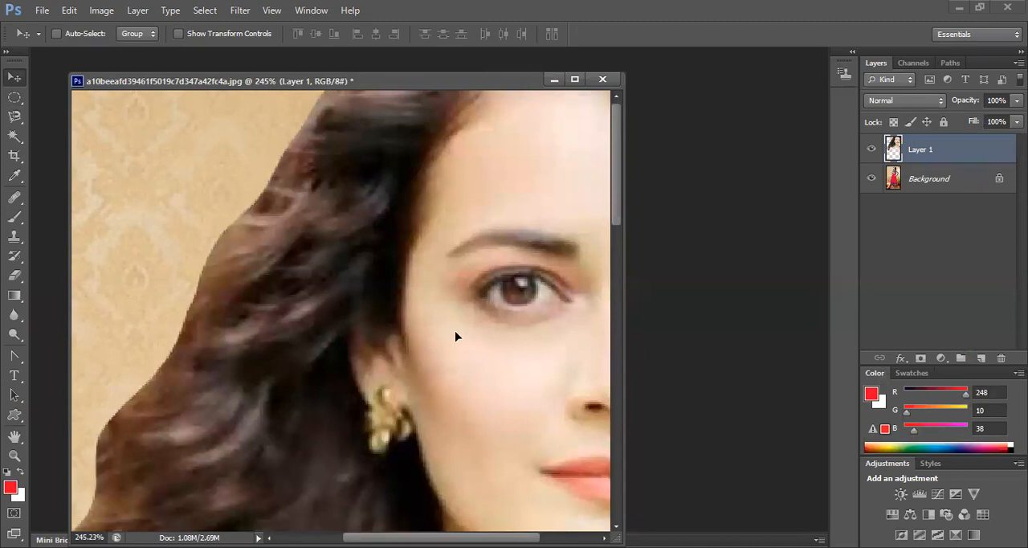
pyautogui.moveTo(403, 344); pyautogui.dragTo(394, 351)
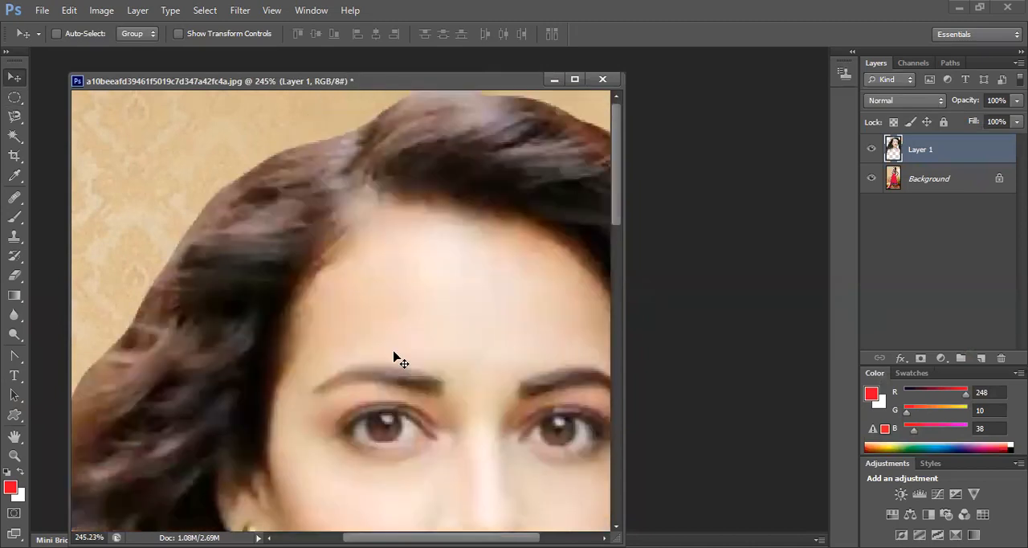
# Transform the head layer to about 33% width and 32% height, mirror it horizontally, and place it over the original face
pyautogui.hotkey('ctrl', 't')
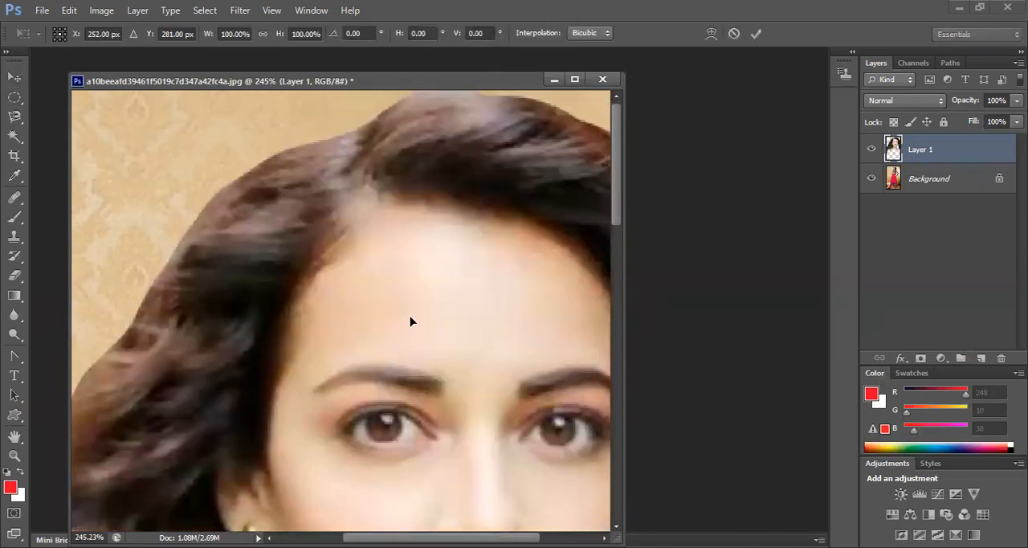
pyautogui.moveTo(371, 260); pyautogui.dragTo(399, 296)
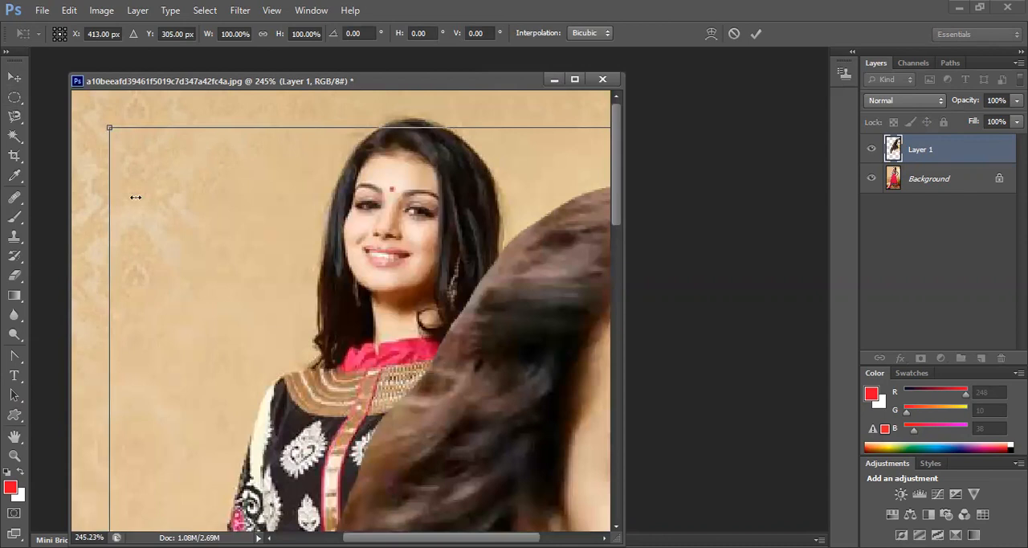
pyautogui.moveTo(136, 196); pyautogui.dragTo(136, 147)
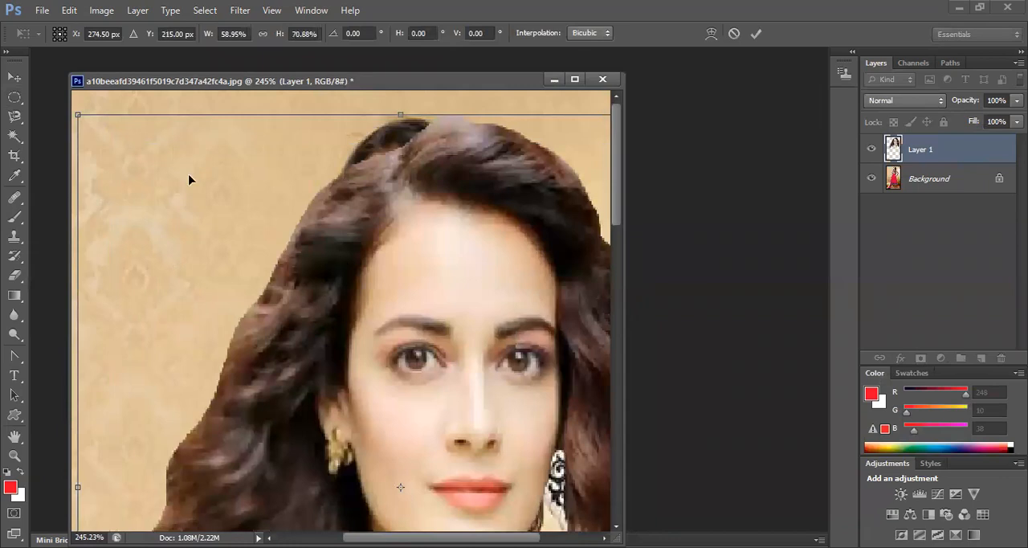
pyautogui.moveTo(77, 115); pyautogui.dragTo(95, 122)
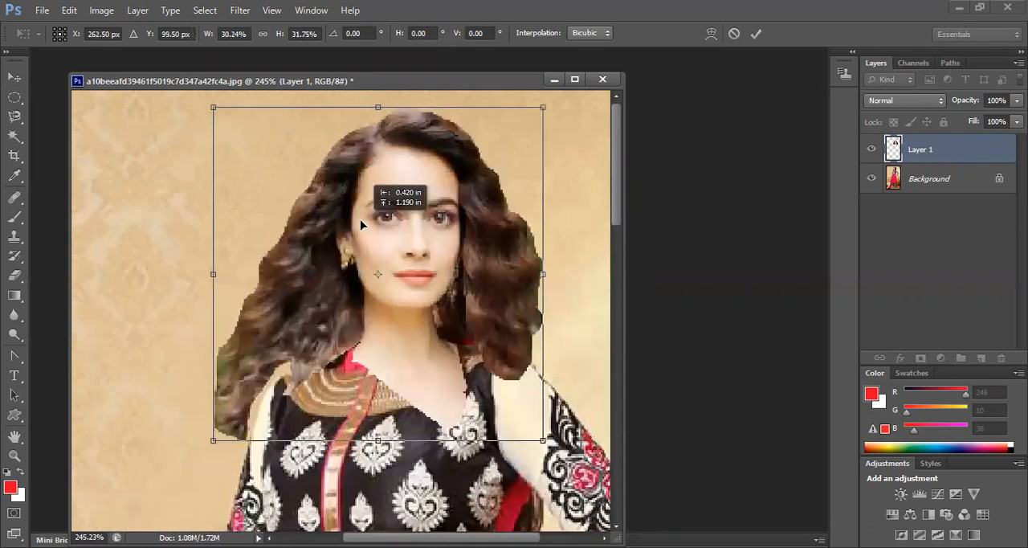
pyautogui.moveTo(362, 219); pyautogui.dragTo(361, 213)
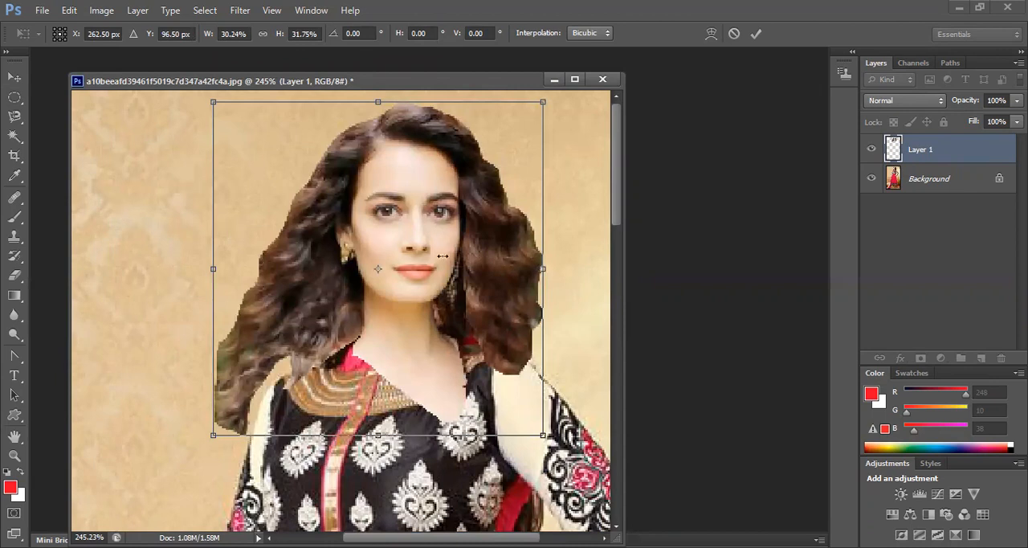
pyautogui.moveTo(442, 255); pyautogui.dragTo(441, 287)
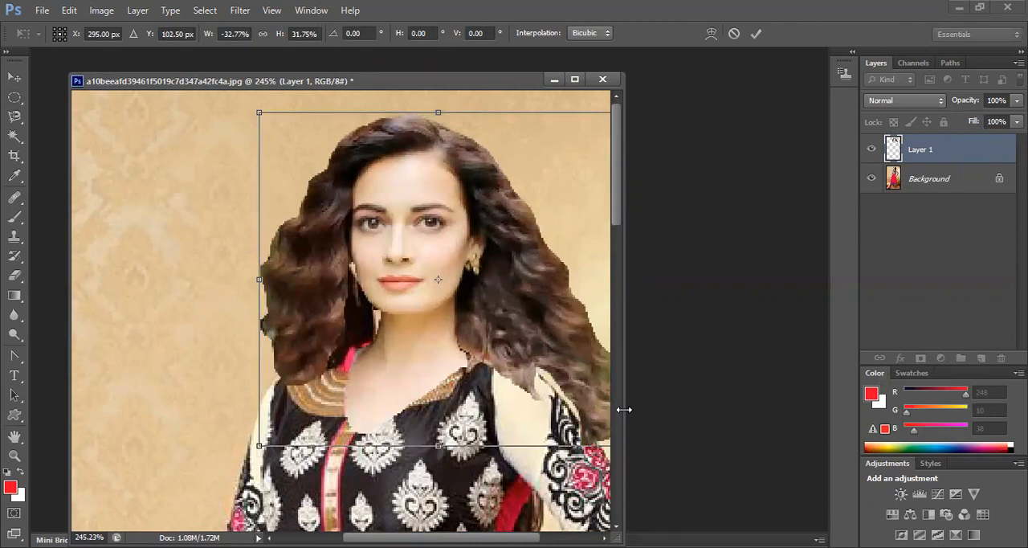
pyautogui.click(756, 34)
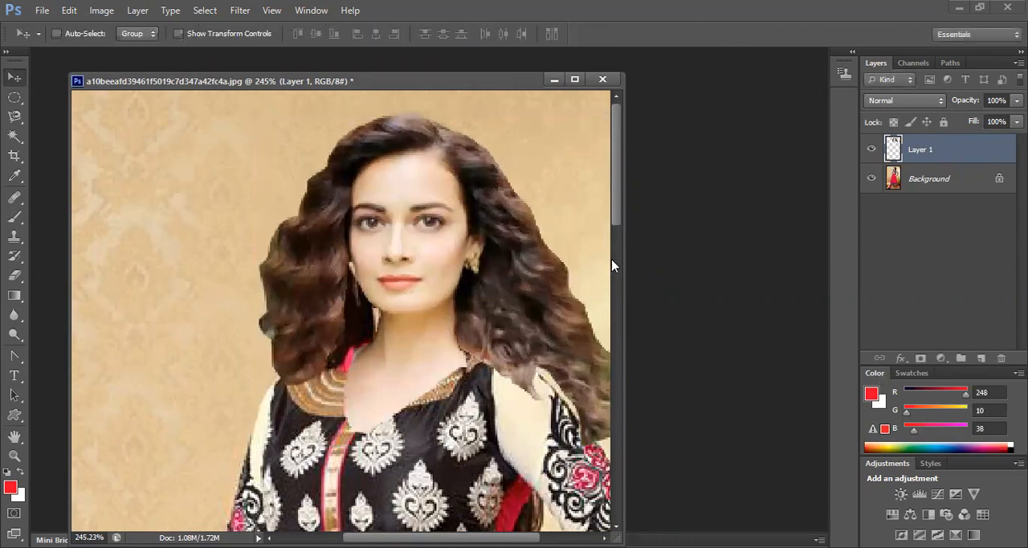
# Widen the document window and nudge the head layer slightly to align it with the body's neck and shoulders
pyautogui.moveTo(773, 272); pyautogui.dragTo(792, 273)
pyautogui.scroll(-4, 583, 330)
pyautogui.press('alt')
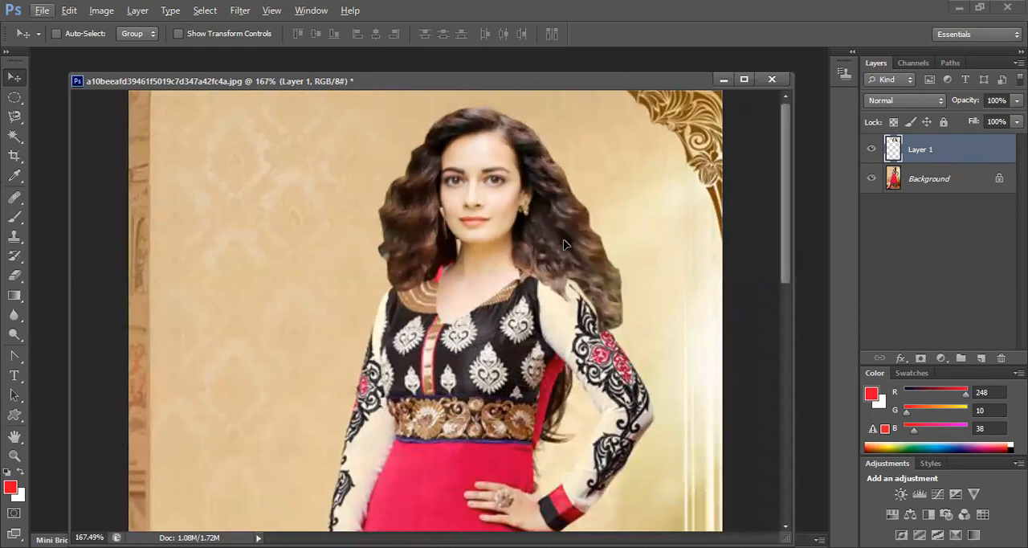
pyautogui.press('Left')
pyautogui.press('Left')
pyautogui.press('Left')
pyautogui.press('Left')
pyautogui.press('Left')
pyautogui.press('Left')
pyautogui.press('Down')
pyautogui.press('Down')
pyautogui.press('Down')
pyautogui.moveTo(569, 238); pyautogui.dragTo(575, 234)
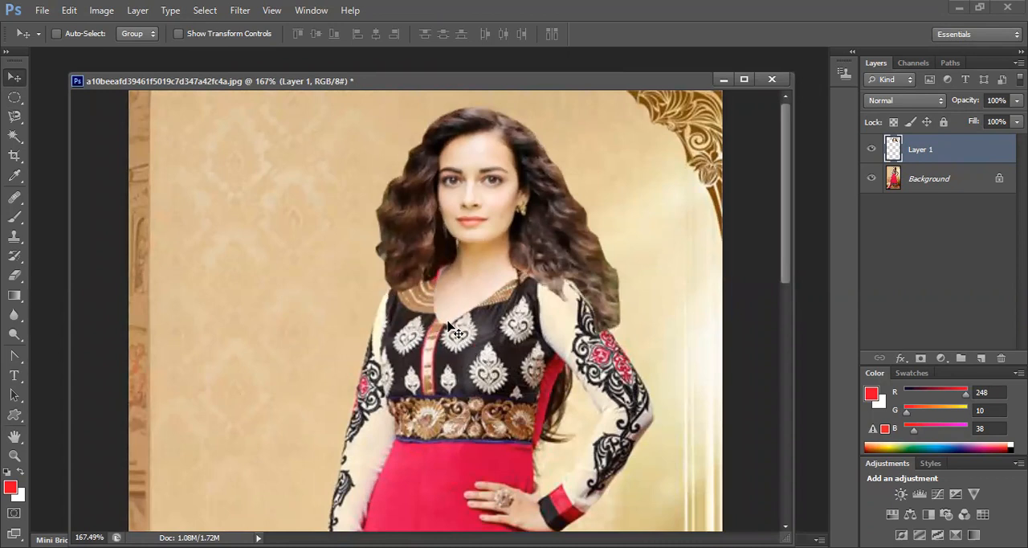
# Erase the head layer's excess neck and chest with a 13 px eraser to reveal the dress's embroidered neckline and pink collar
pyautogui.click(17, 278)
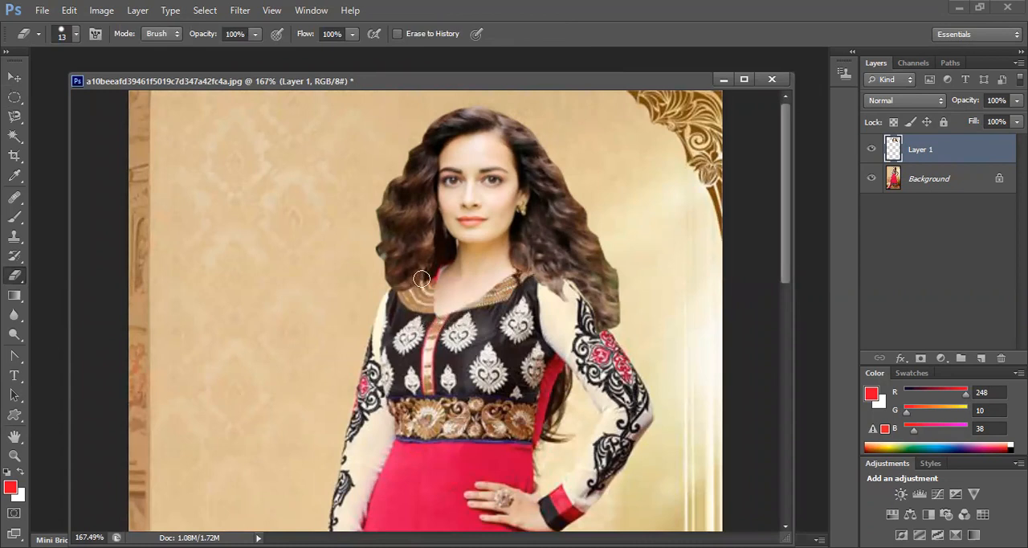
pyautogui.moveTo(424, 281)
pyautogui.mouseDown()
pyautogui.moveTo(430, 305)
pyautogui.moveTo(508, 287)
pyautogui.mouseUp()
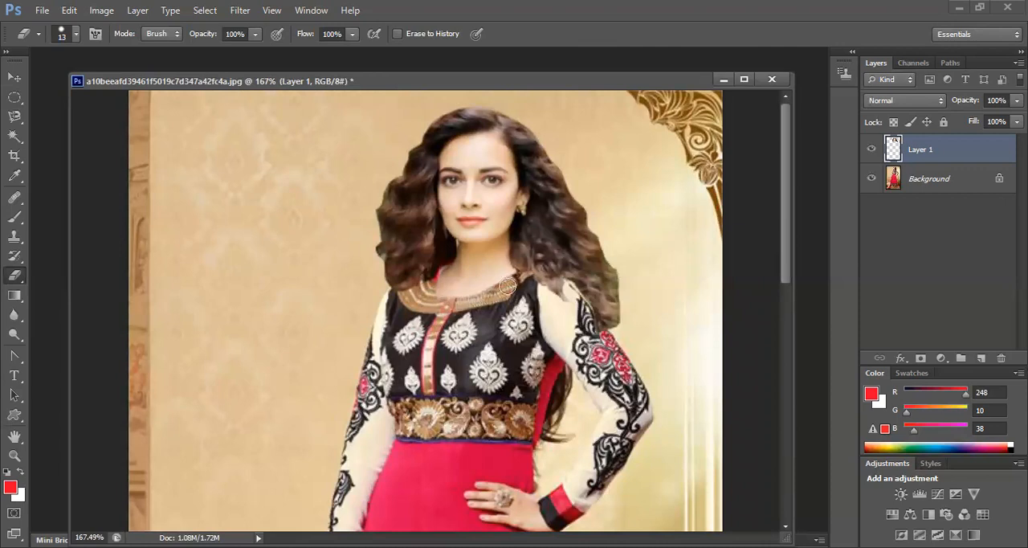
pyautogui.moveTo(428, 291)
pyautogui.mouseDown()
pyautogui.moveTo(492, 290)
pyautogui.moveTo(529, 270)
pyautogui.moveTo(503, 286)
pyautogui.moveTo(435, 279)
pyautogui.moveTo(490, 281)
pyautogui.moveTo(519, 260)
pyautogui.moveTo(528, 275)
pyautogui.moveTo(530, 260)
pyautogui.moveTo(472, 278)
pyautogui.moveTo(440, 270)
pyautogui.moveTo(475, 279)
pyautogui.moveTo(451, 292)
pyautogui.moveTo(396, 277)
pyautogui.moveTo(419, 265)
pyautogui.mouseUp()
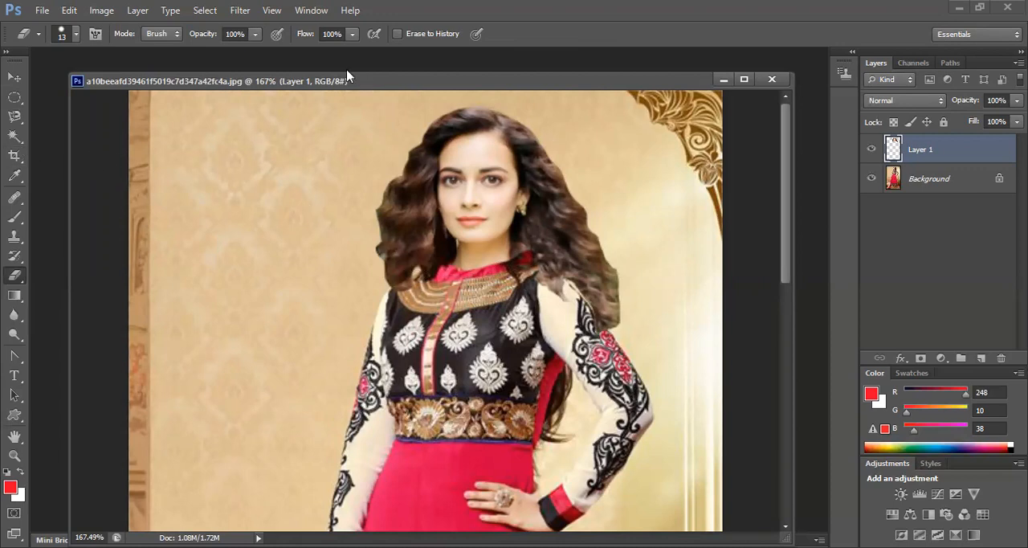
# Merge the head layer down into the Background layer
pyautogui.moveTo(338, 77); pyautogui.dragTo(314, 66)
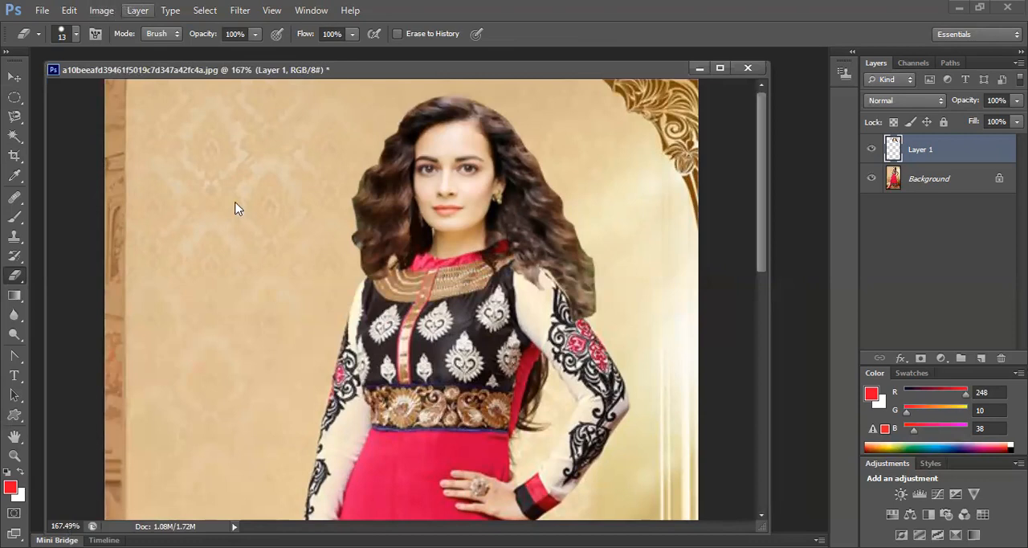
pyautogui.hotkey('alt', 'l')
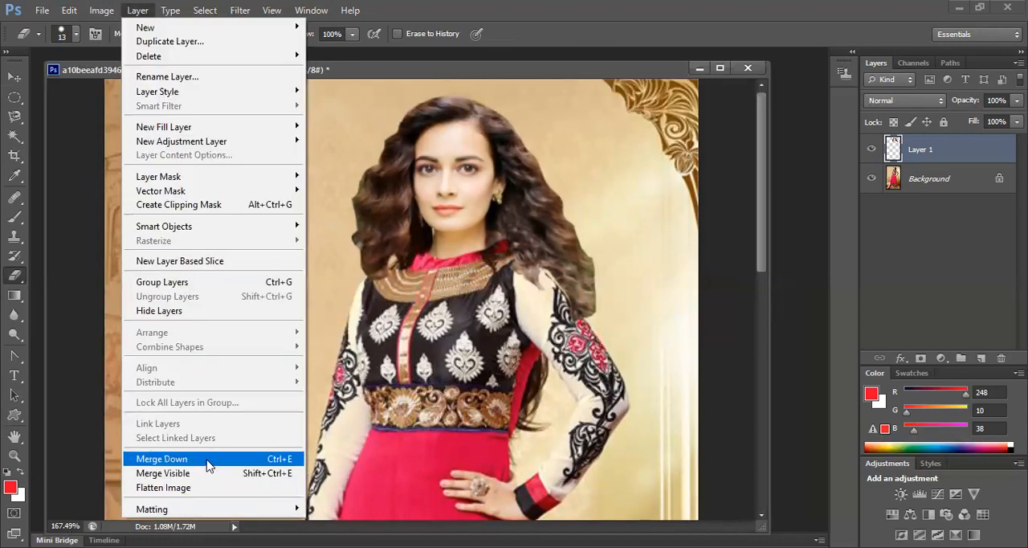
pyautogui.click(208, 461)
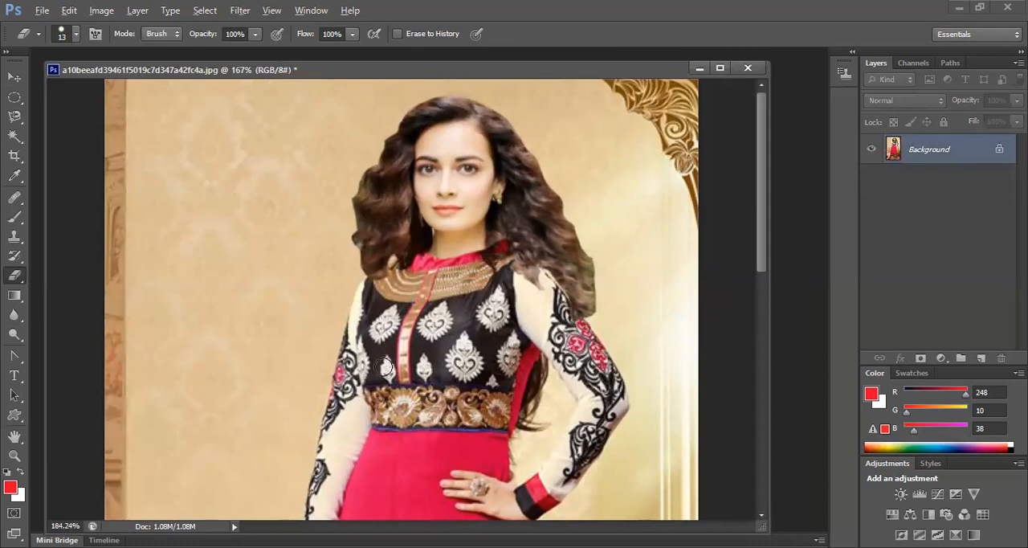
# Set up the Clone Stamp tool with a 20 px brush that samples All Layers
pyautogui.scroll(2, 386, 369)
pyautogui.scroll(1, 386, 368)
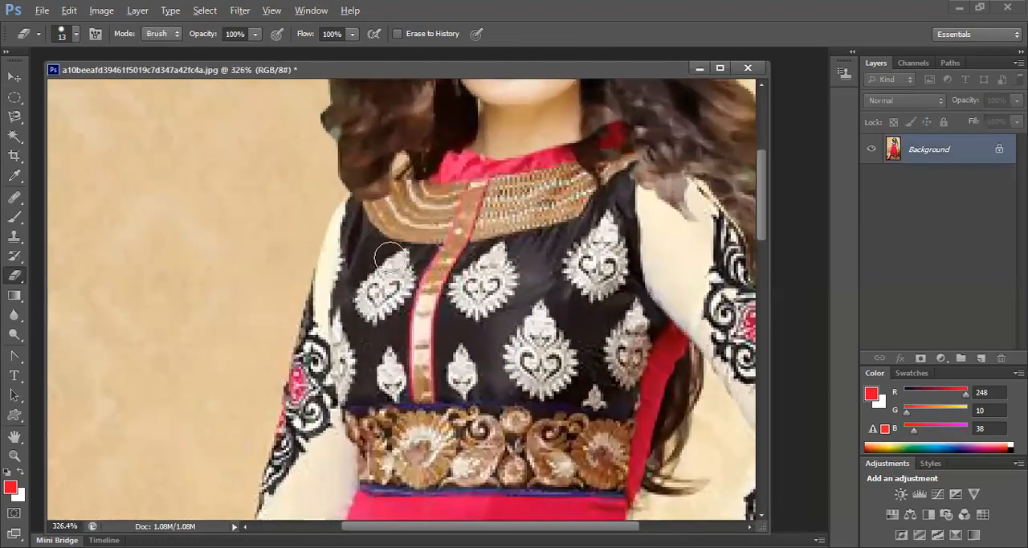
pyautogui.scroll(5, 396, 255)
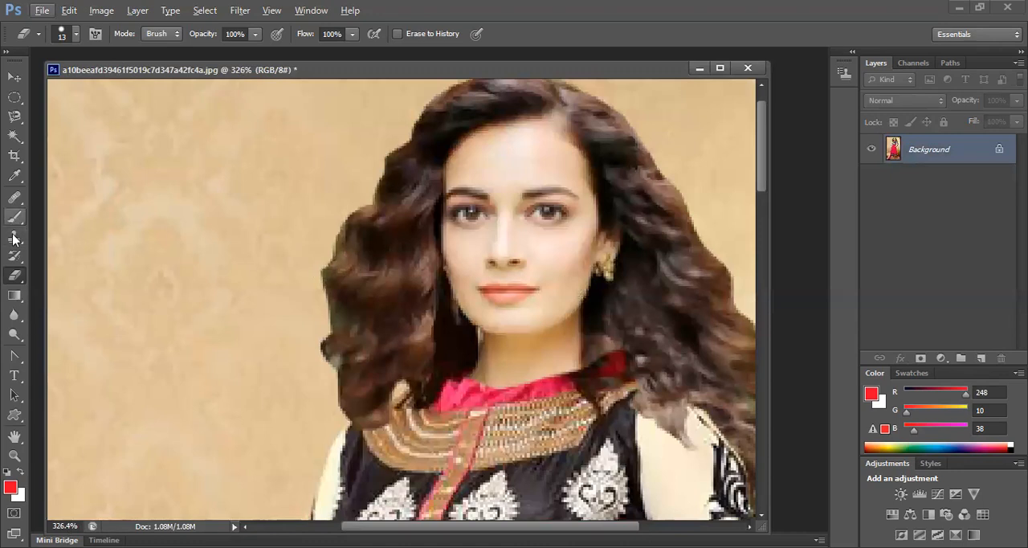
pyautogui.moveTo(14, 239); pyautogui.dragTo(70, 240)
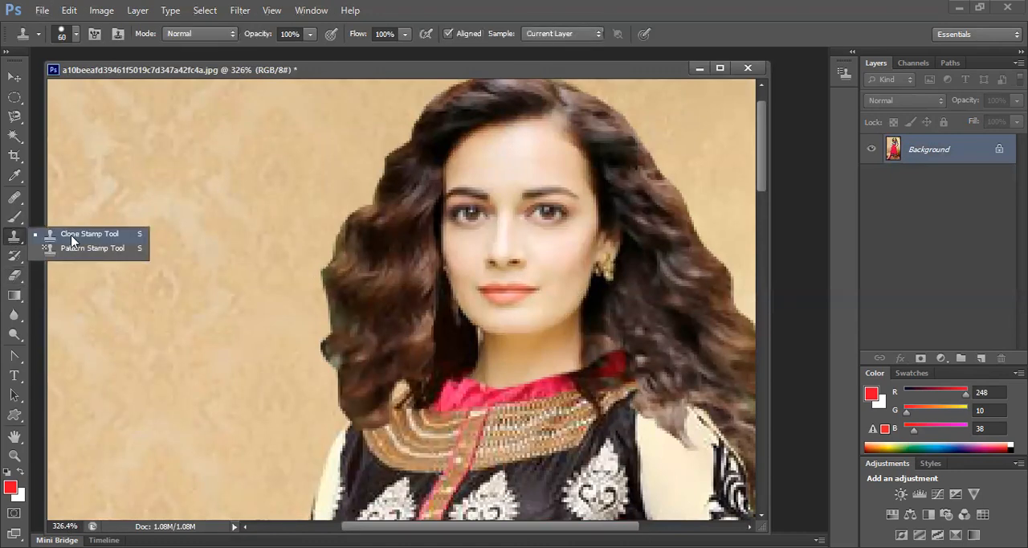
pyautogui.click(72, 238)
pyautogui.press('[')
pyautogui.press('[')
pyautogui.press('[')
pyautogui.press('[')
pyautogui.press('[')
pyautogui.press('[')
pyautogui.press('[')
pyautogui.press('[')
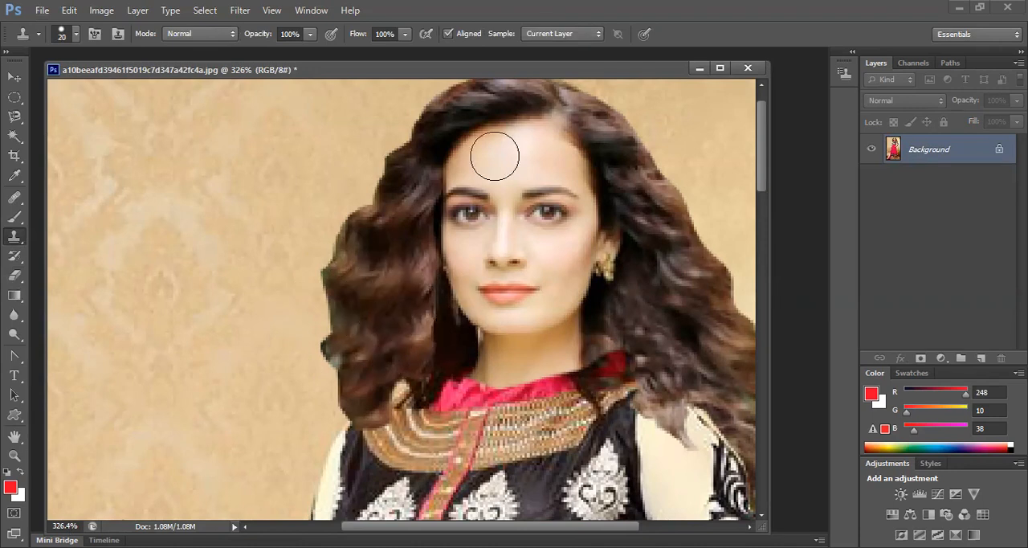
pyautogui.click(580, 38)
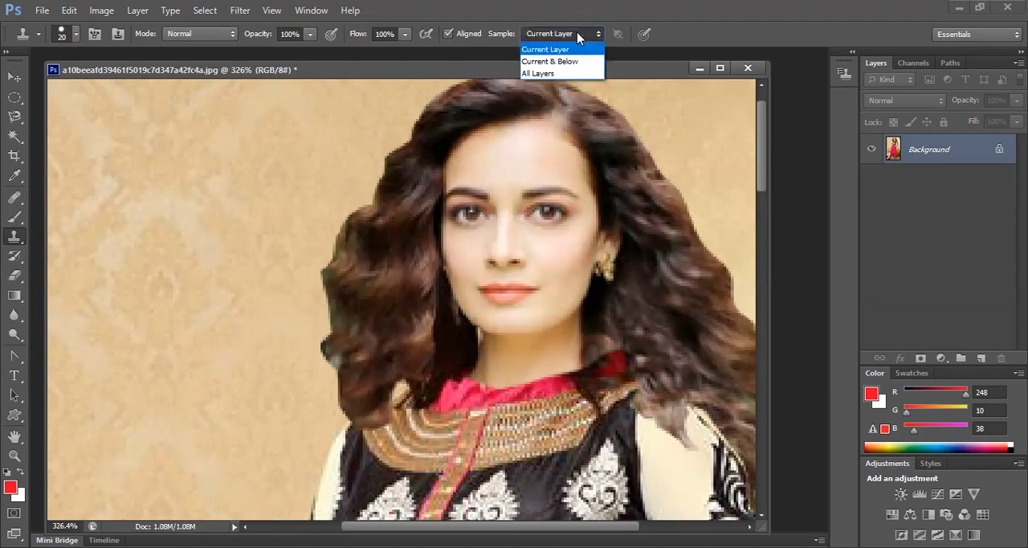
pyautogui.click(546, 74)
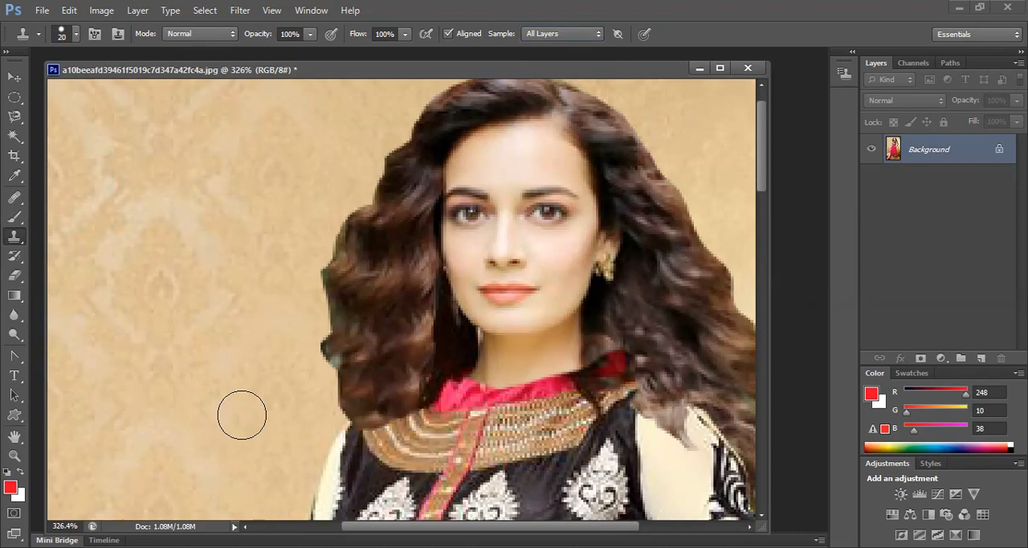
pyautogui.press('[')
pyautogui.press('[')
pyautogui.press('p')
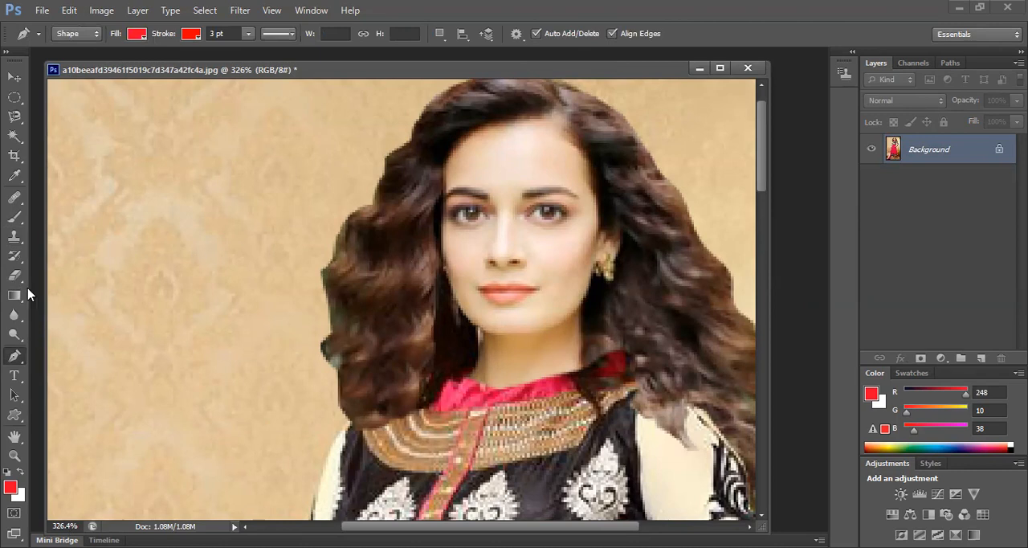
pyautogui.click(15, 236)
pyautogui.press(']')
pyautogui.press(']')
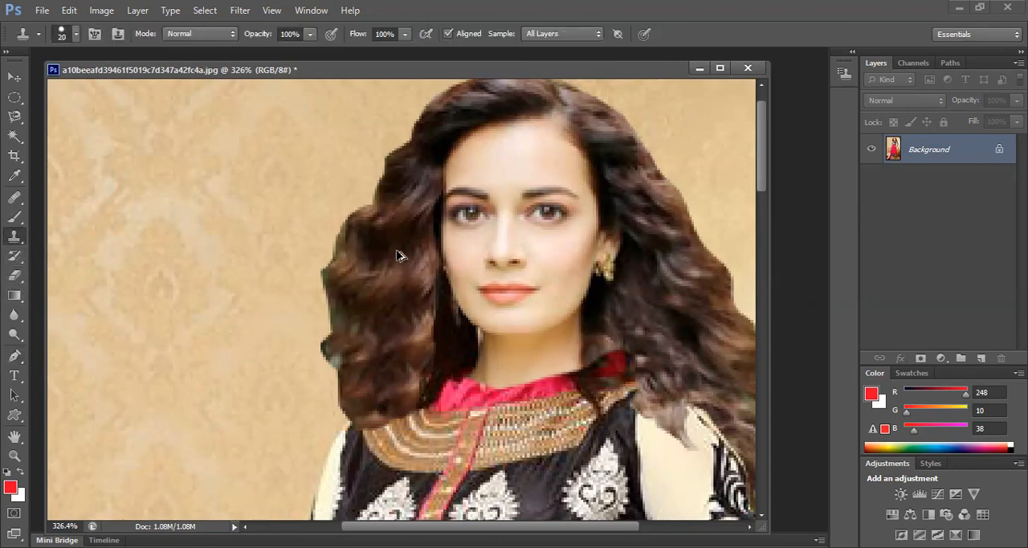
# Retouch the hair edge beside the face's left cheek using a 10 px Clone Stamp brush, undoing stray strokes
pyautogui.moveTo(421, 214); pyautogui.dragTo(426, 294)
pyautogui.hotkey('ctrl', 'z')
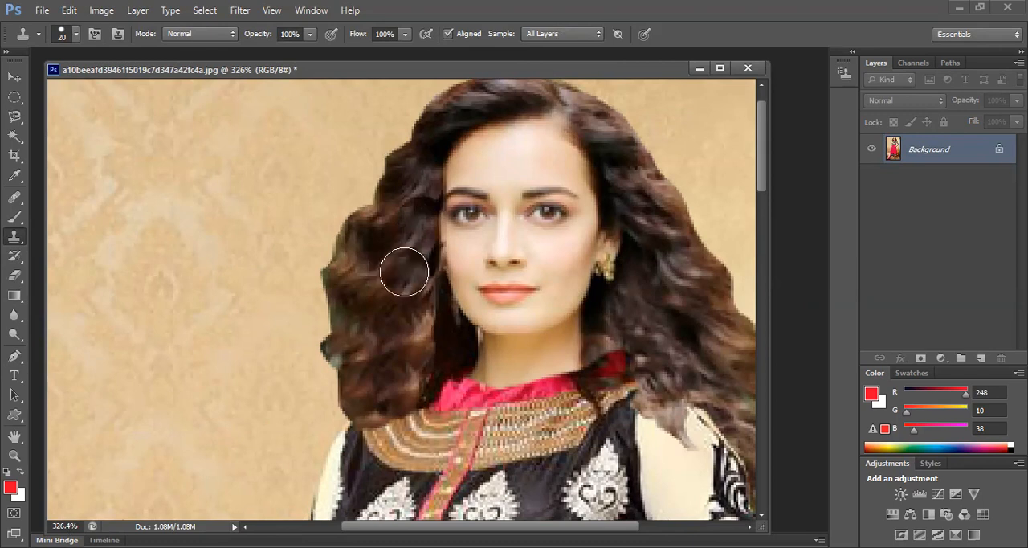
pyautogui.press('[')
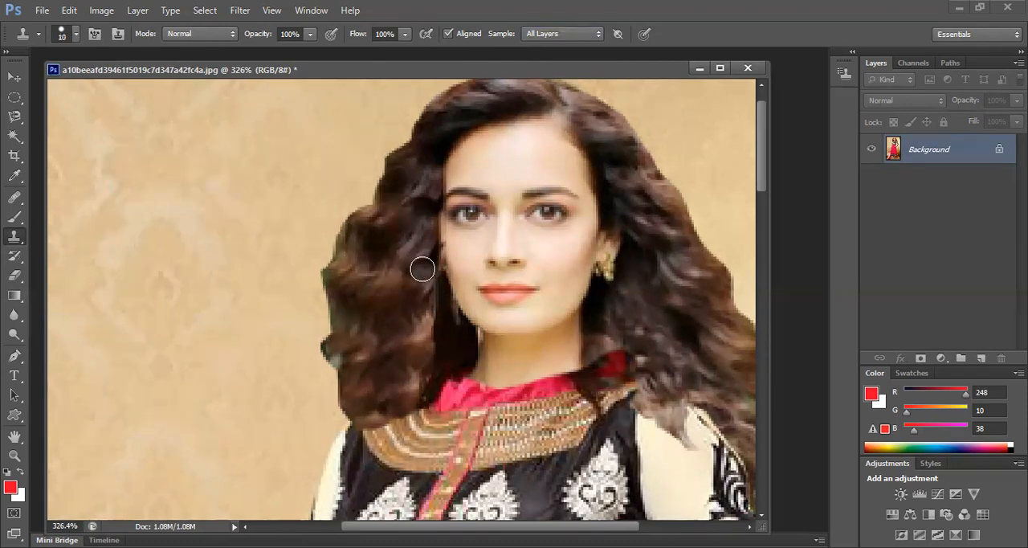
pyautogui.moveTo(430, 265); pyautogui.dragTo(431, 276)
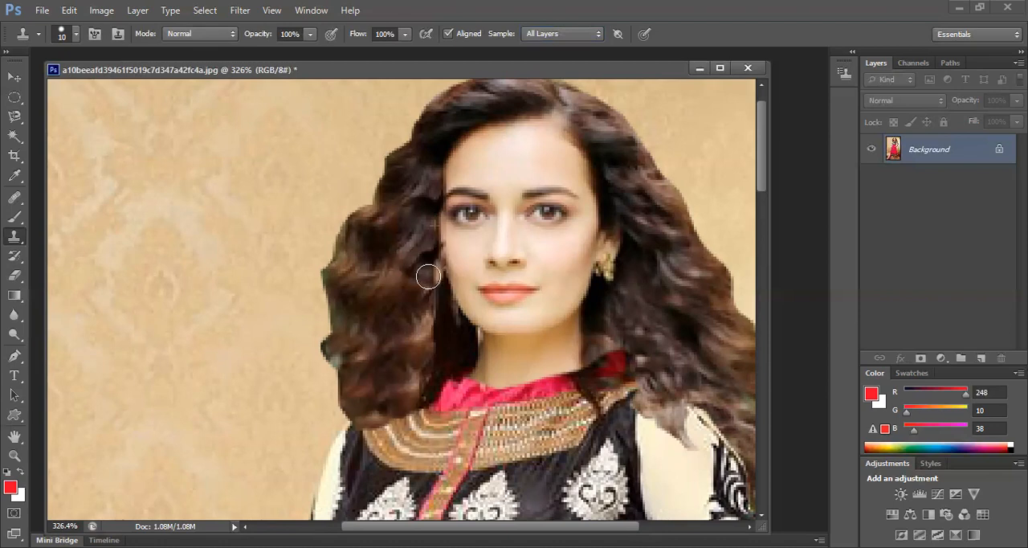
pyautogui.keyDown('alt'); pyautogui.click(386, 261); pyautogui.keyUp('alt')
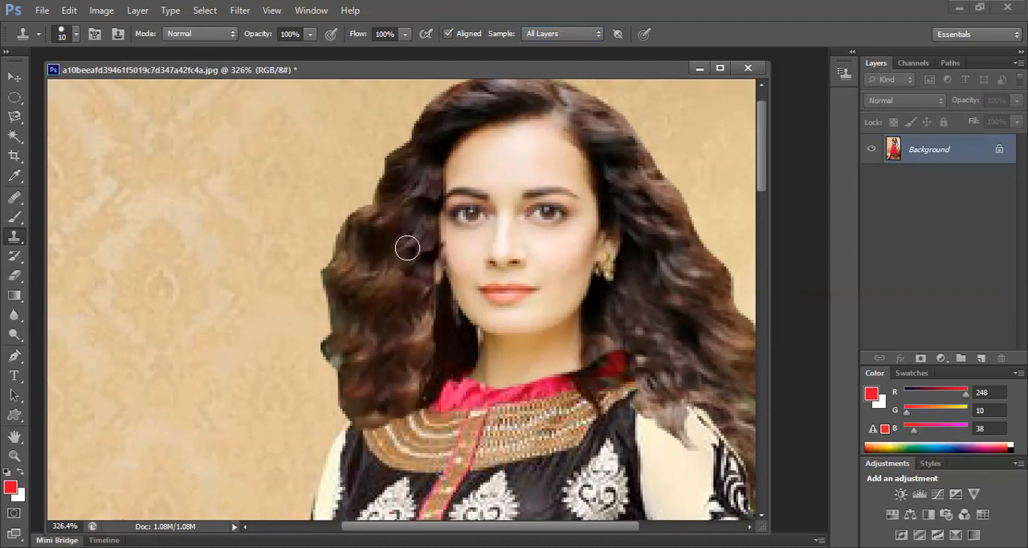
pyautogui.moveTo(428, 259); pyautogui.dragTo(440, 288)
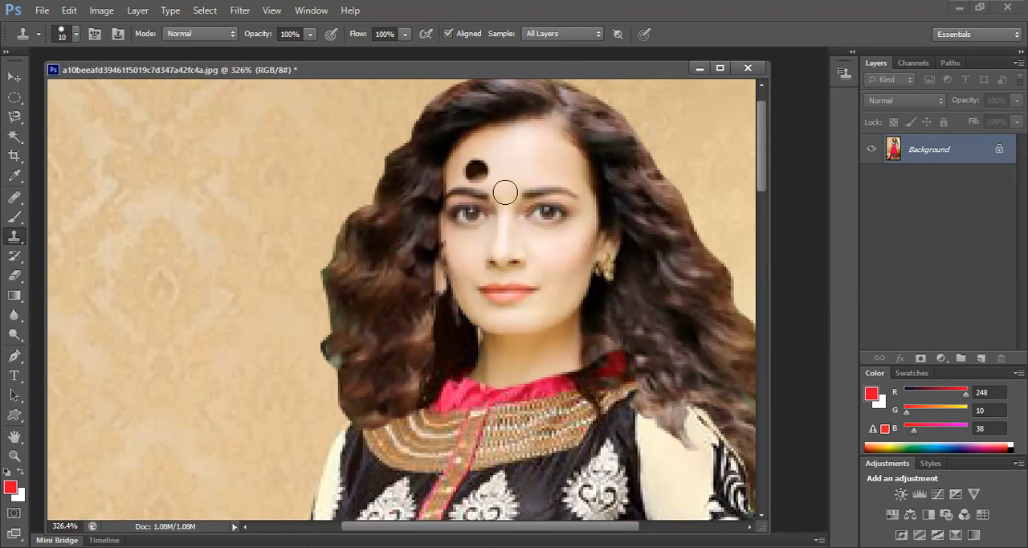
pyautogui.moveTo(499, 291); pyautogui.dragTo(485, 297)
pyautogui.hotkey('ctrl', 'z')
# Examine the composite from the face and neckline down to the full figure
pyautogui.scroll(-1, 482, 298)
pyautogui.scroll(5, 450, 297)
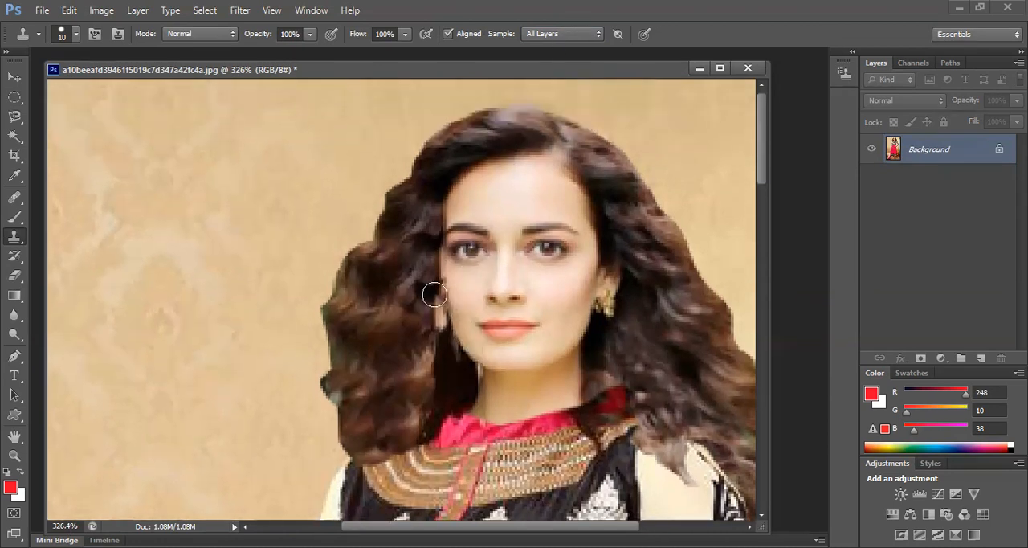
pyautogui.scroll(-6, 435, 298)
pyautogui.scroll(-6, 435, 299)
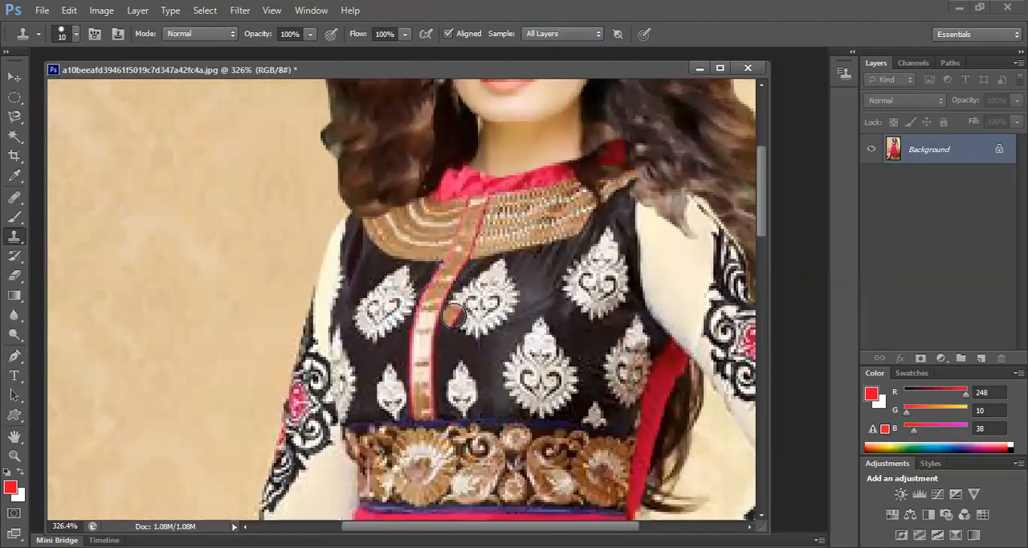
pyautogui.scroll(-1, 455, 310)
pyautogui.scroll(3, 456, 309)
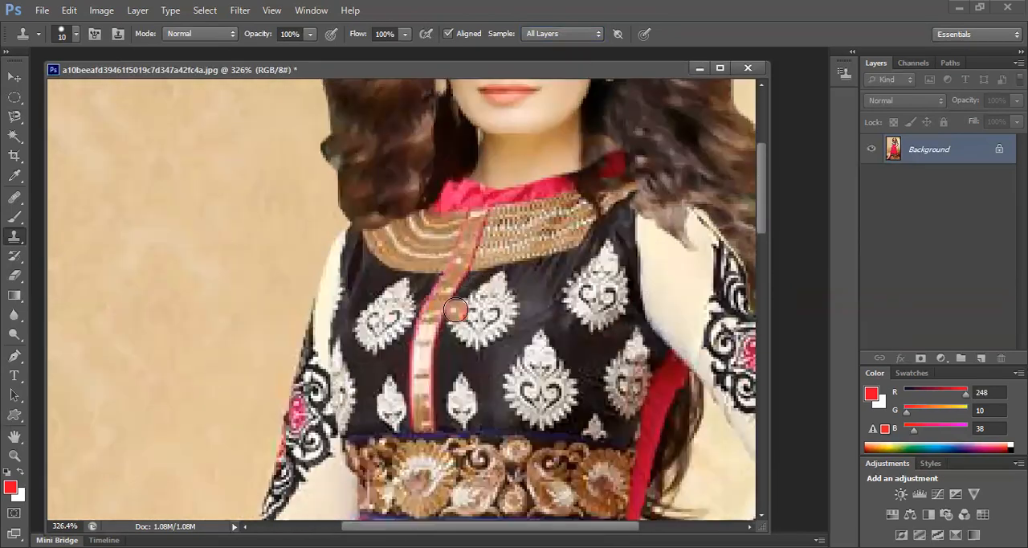
pyautogui.scroll(-4, 456, 309)
pyautogui.scroll(-5, 456, 310)
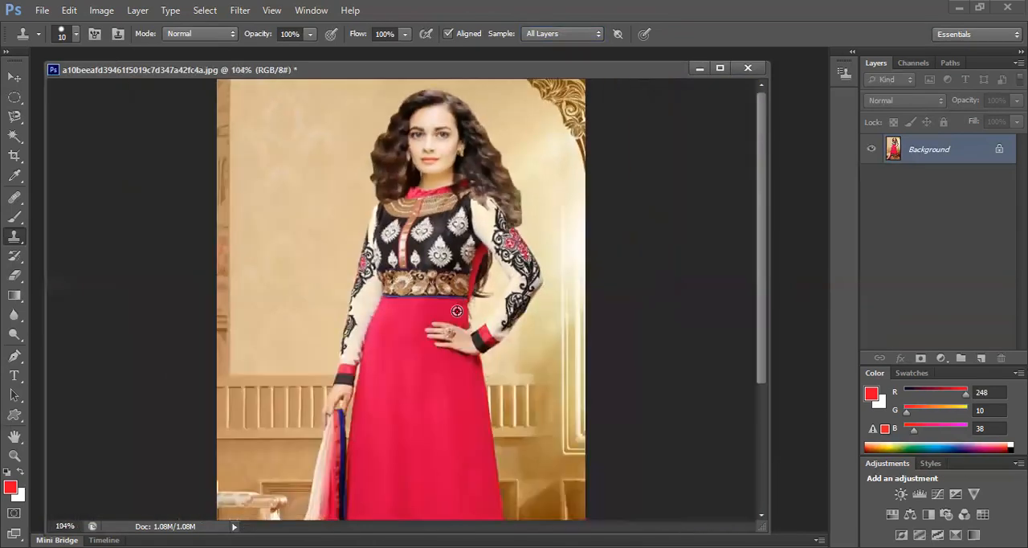
# Close the finished head-swap composite without saving its changes
pyautogui.scroll(-2, 458, 310)
pyautogui.press('alt')
pyautogui.click(747, 68)
pyautogui.click(518, 227)
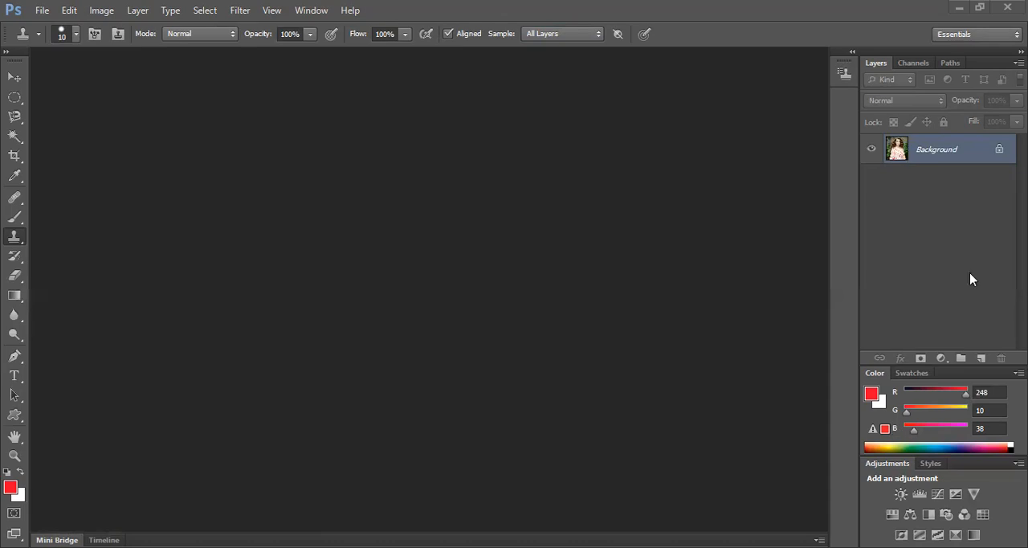
# Detach the Color and Swatches panel group from the dock and close it to make room for the layer list
pyautogui.press('F7')
pyautogui.press('F7')
pyautogui.moveTo(967, 377); pyautogui.dragTo(737, 359)
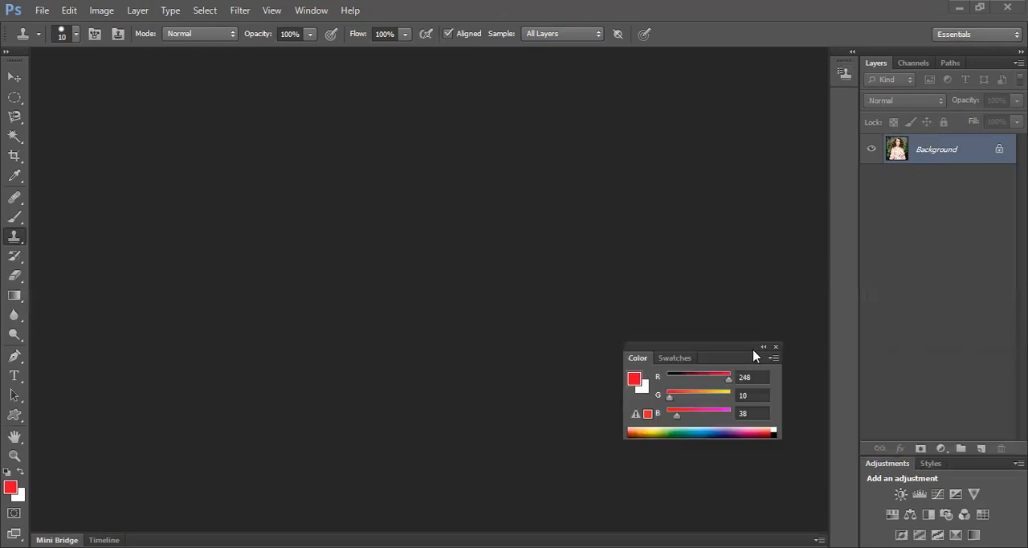
pyautogui.click(776, 347)
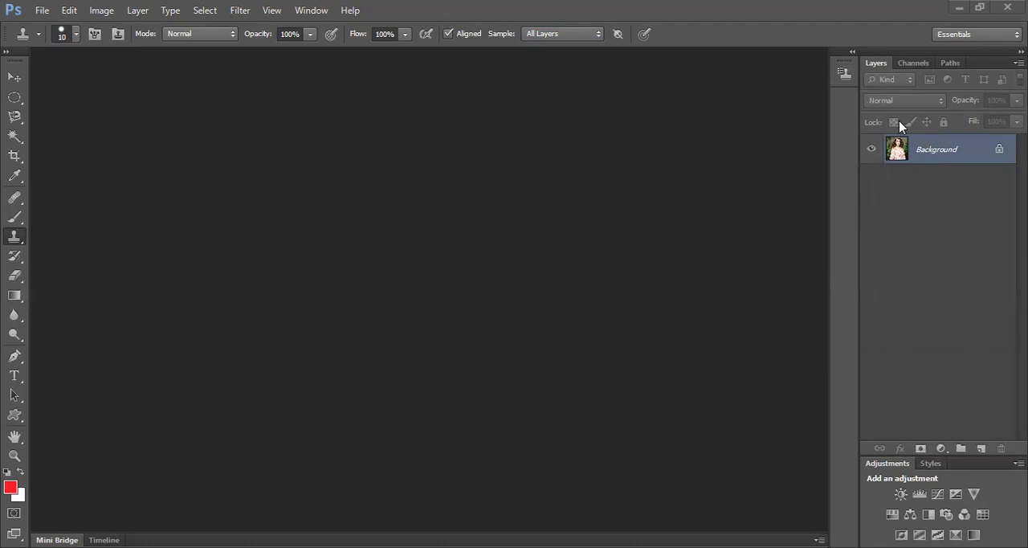
# Open the rose picture 1919099 from the images of natures folder
pyautogui.doubleClick(590, 178)
pyautogui.click(706, 322)
pyautogui.click(729, 253)
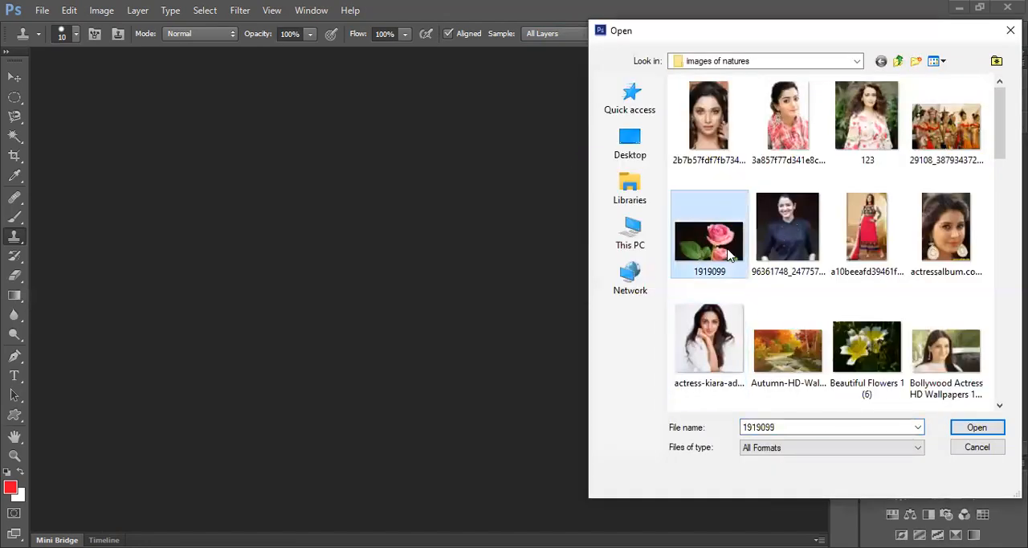
pyautogui.click(967, 427)
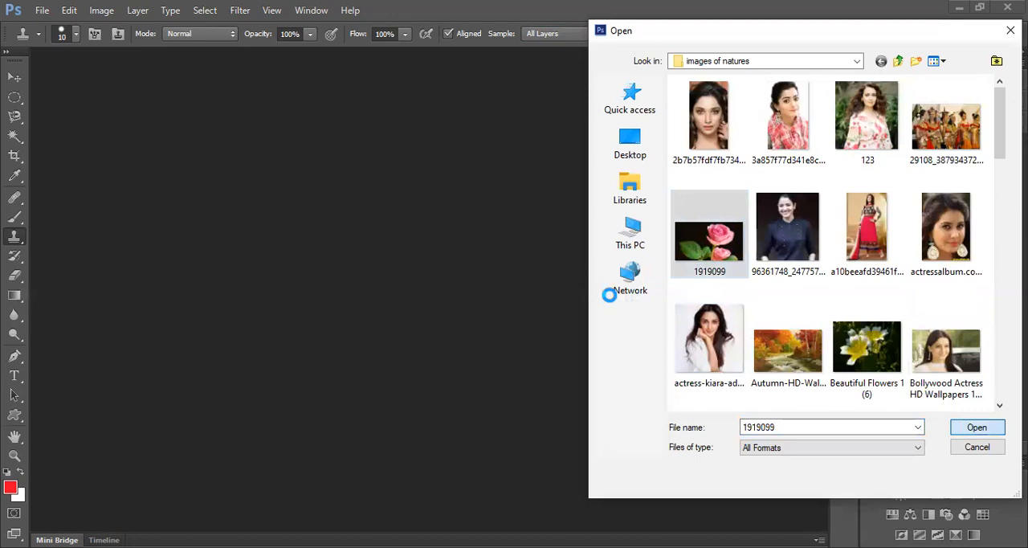
# Separate 1919099.jpg into its own floating window and widen it until the whole image fits
pyautogui.moveTo(671, 91); pyautogui.dragTo(370, 80)
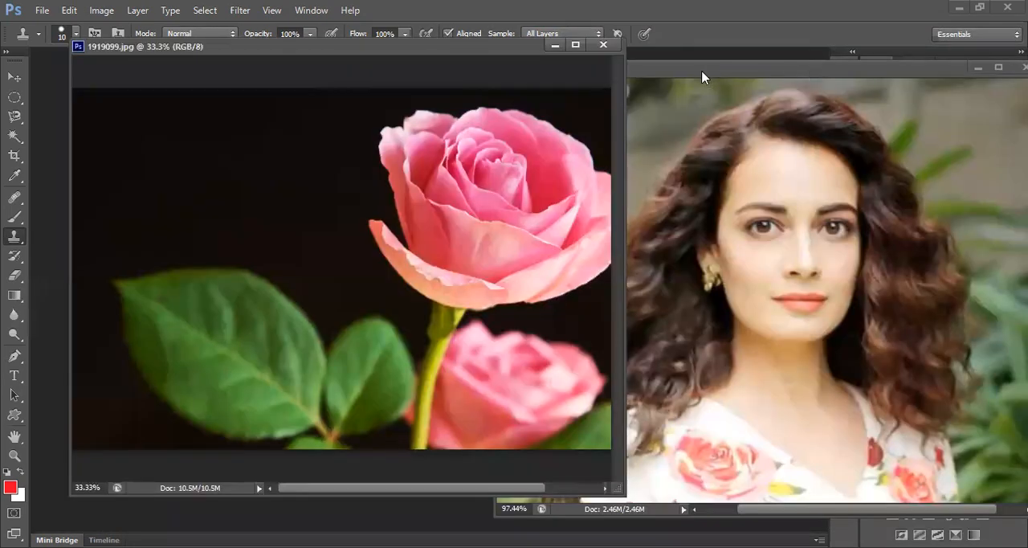
pyautogui.moveTo(779, 85); pyautogui.dragTo(649, 85)
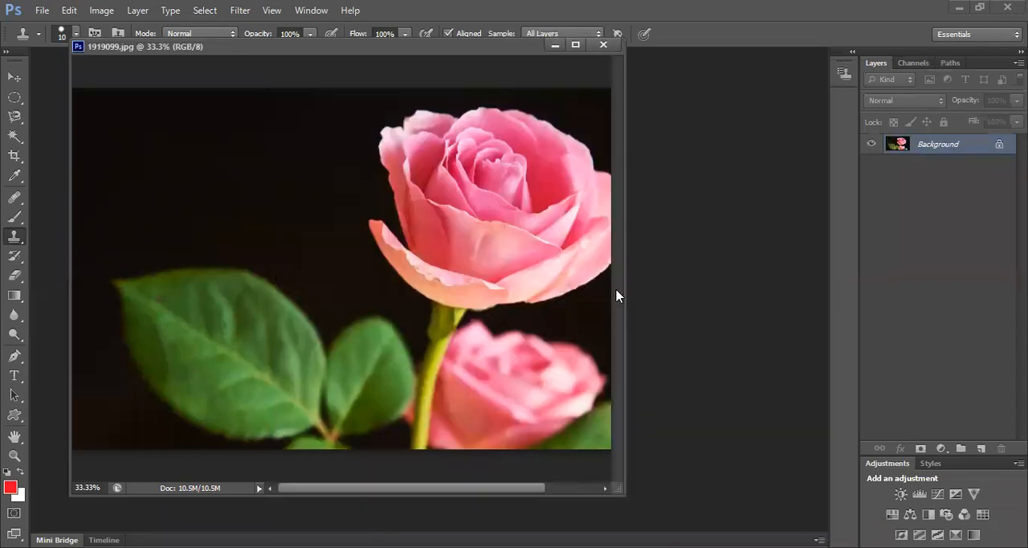
pyautogui.moveTo(625, 288); pyautogui.dragTo(754, 296)
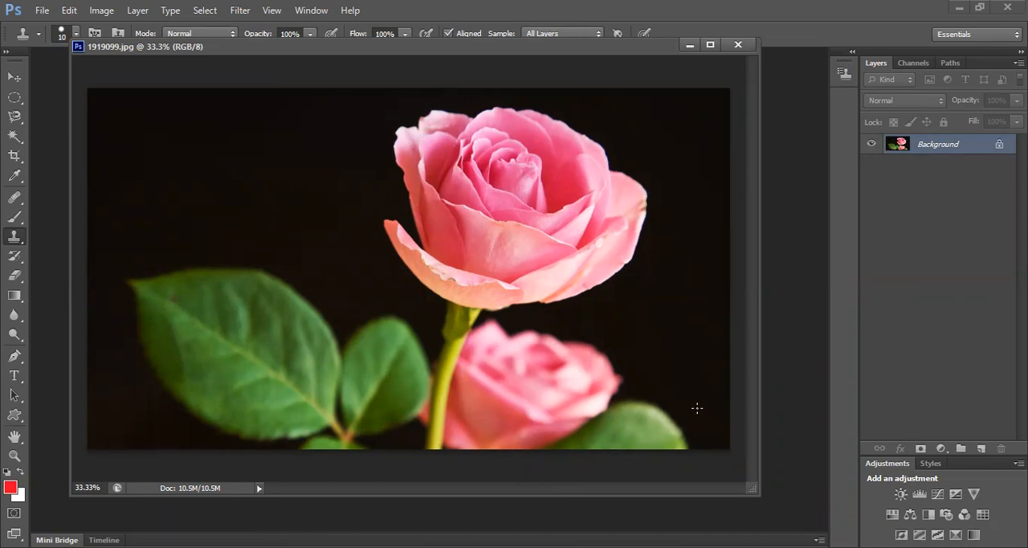
pyautogui.scroll(-3, 684, 331)
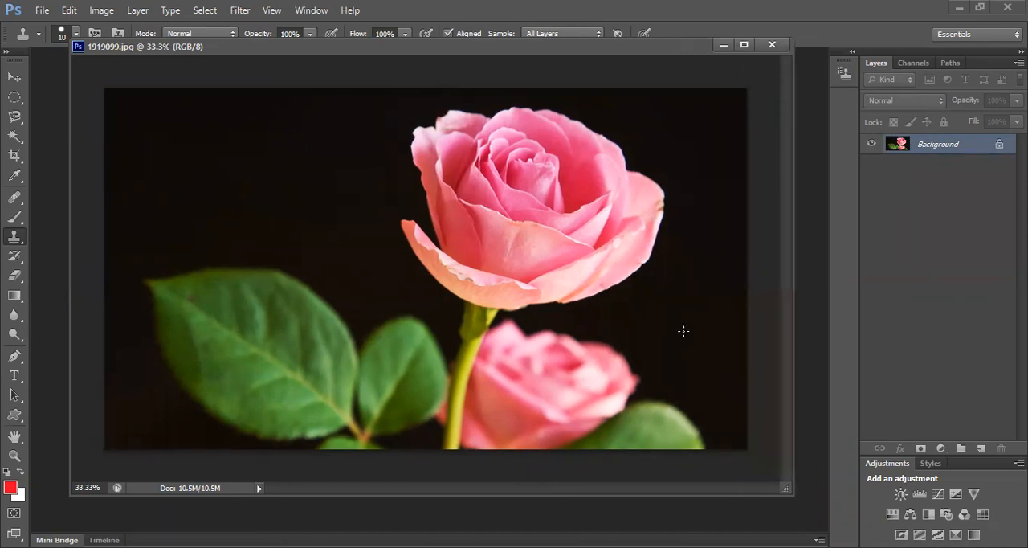
pyautogui.scroll(2, 677, 332)
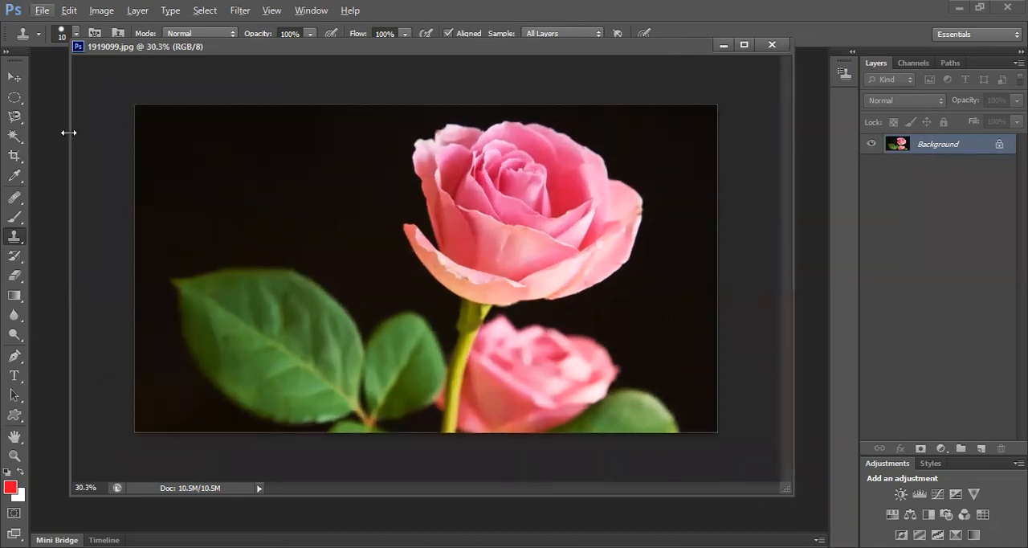
# Select everything around the large upper rose with the Quick Selection tool, reducing the brush size for the later strokes
pyautogui.click(15, 135)
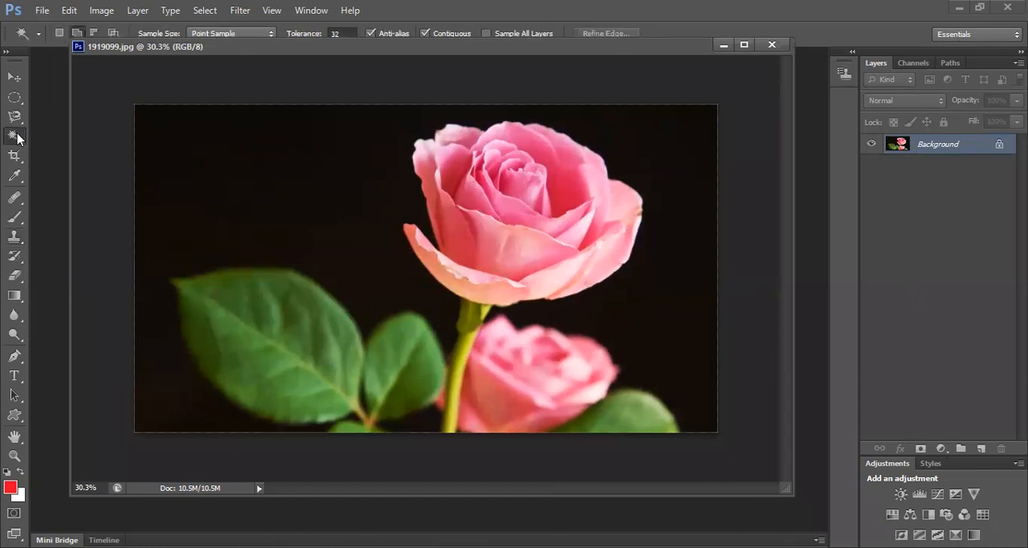
pyautogui.rightClick(17, 139)
pyautogui.click(96, 135)
pyautogui.moveTo(188, 137)
pyautogui.mouseDown()
pyautogui.moveTo(278, 167)
pyautogui.moveTo(402, 157)
pyautogui.mouseUp()
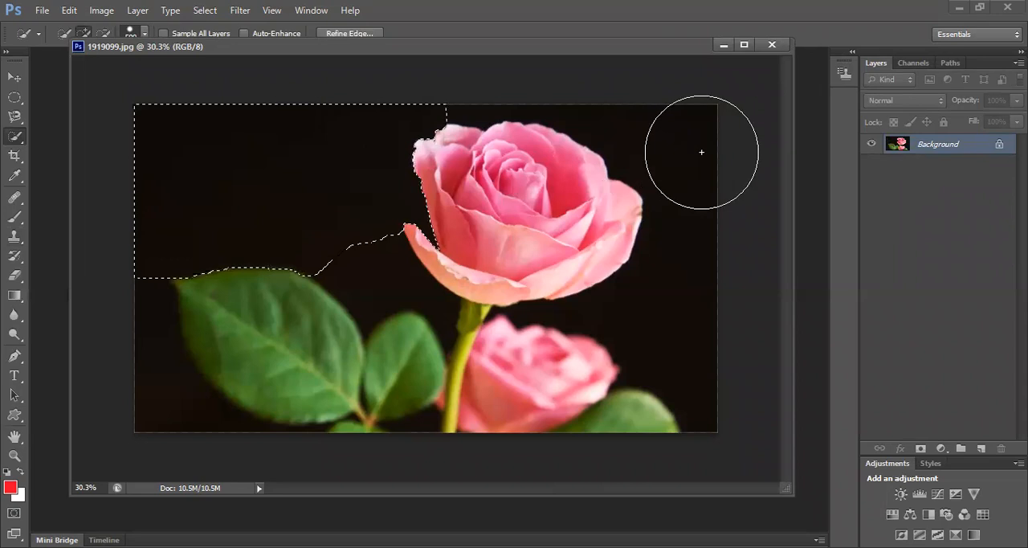
pyautogui.press('[')
pyautogui.press('[')
pyautogui.press('[')
pyautogui.moveTo(651, 142)
pyautogui.mouseDown()
pyautogui.moveTo(669, 236)
pyautogui.moveTo(629, 310)
pyautogui.moveTo(656, 326)
pyautogui.moveTo(567, 299)
pyautogui.mouseUp()
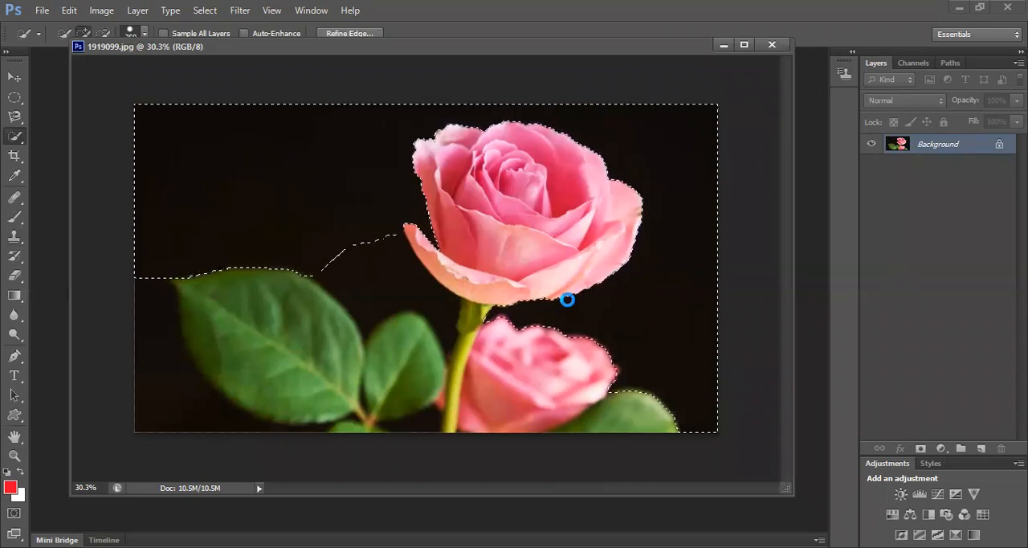
pyautogui.moveTo(349, 281); pyautogui.dragTo(248, 345)
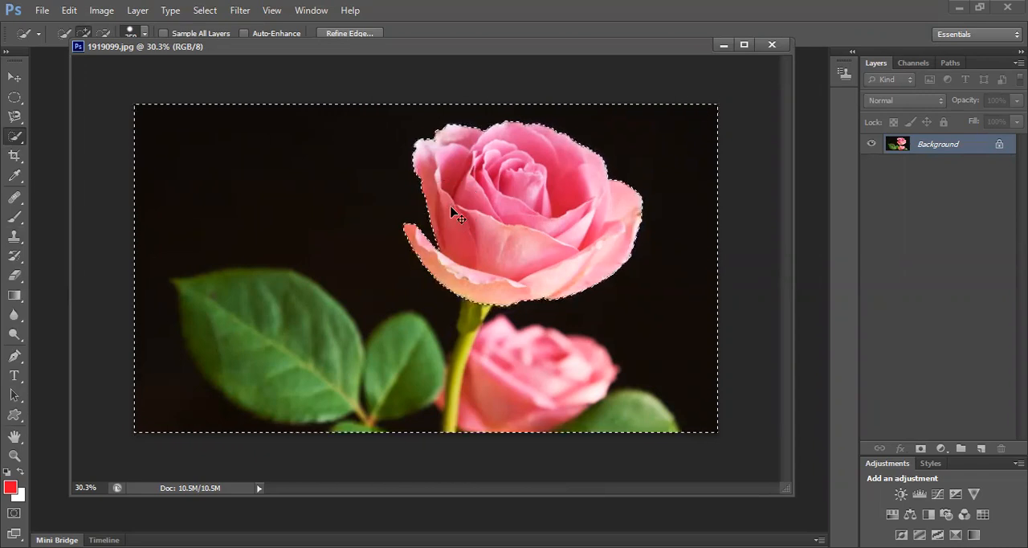
# Invert the selection, copy the upper rose to a new layer and hide the Background layer
pyautogui.hotkey('ctrl', 'shift', 'i')
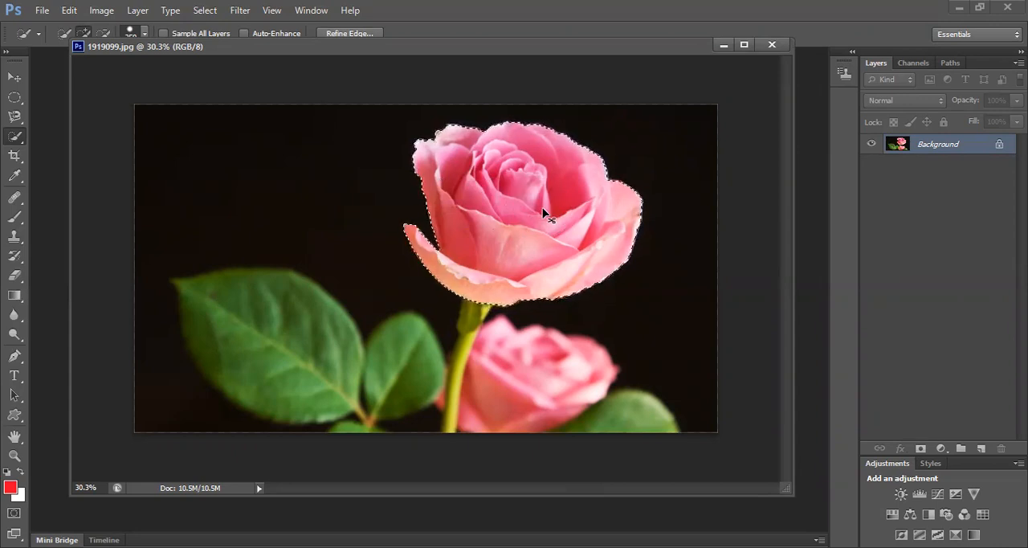
pyautogui.hotkey('ctrl', 'j')
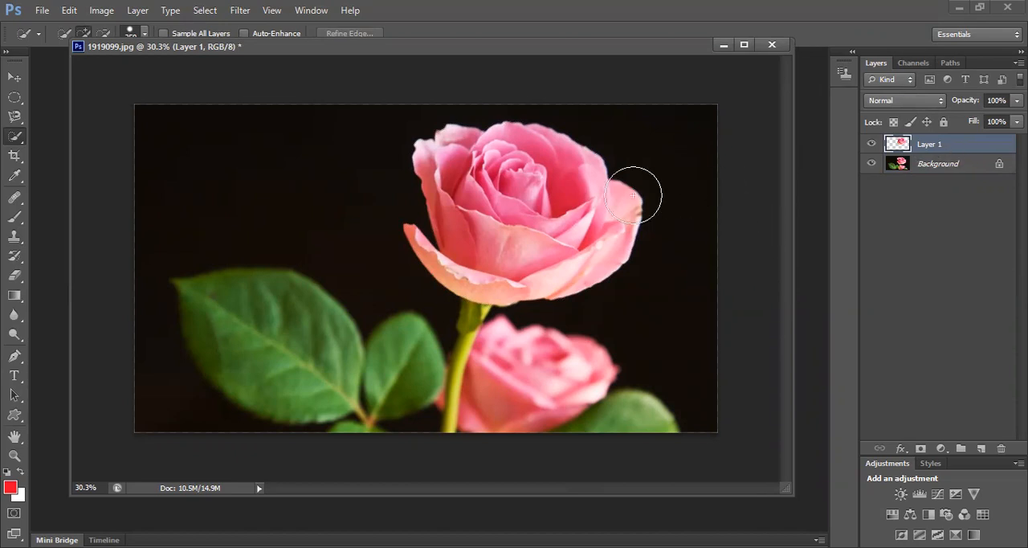
pyautogui.click(871, 165)
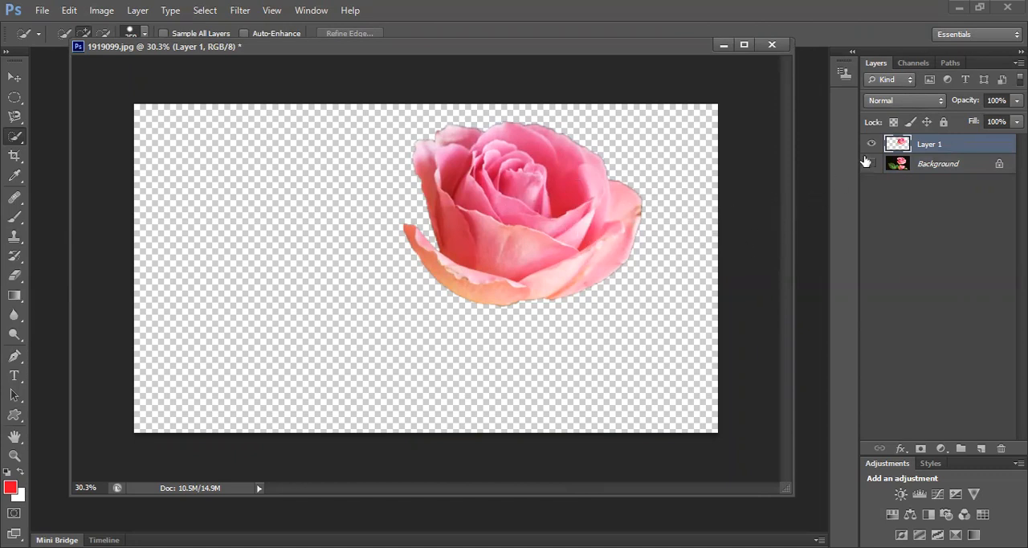
# Toggle the image pixel lock on Layer 1 on and off
pyautogui.click(910, 122)
pyautogui.click(910, 125)
pyautogui.click(909, 125)
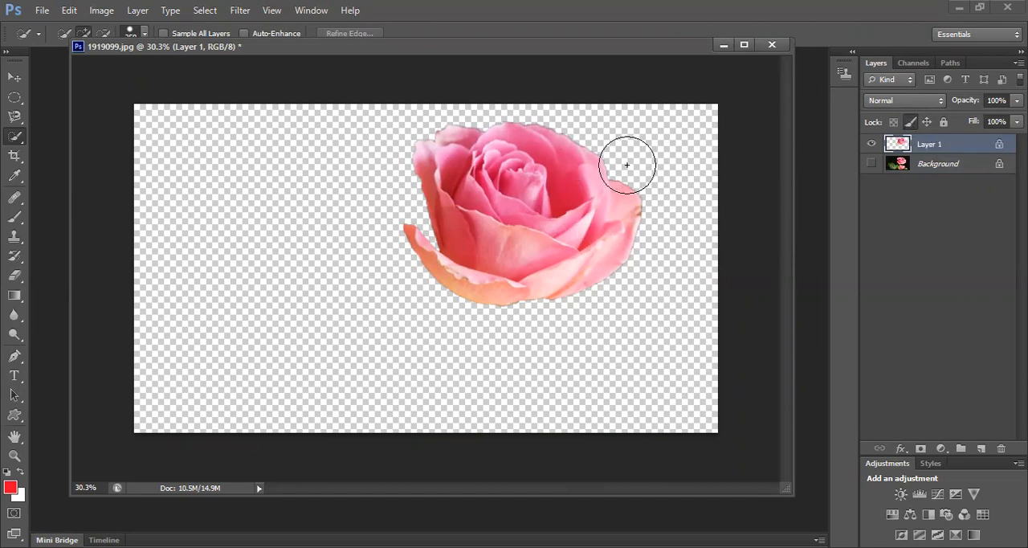
pyautogui.click(908, 124)
pyautogui.click(913, 122)
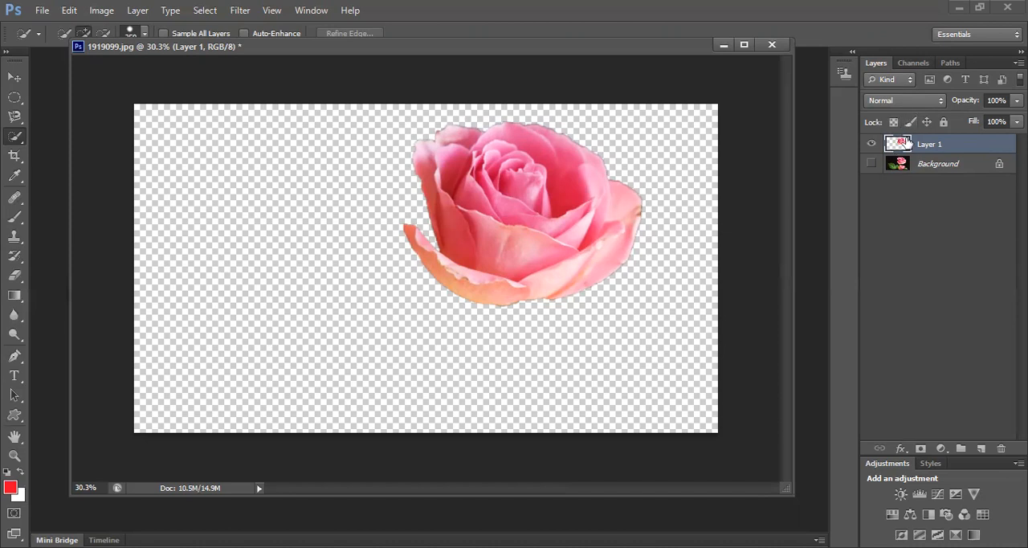
# Lock the position of Layer 1 and try to move the rose with the Move tool
pyautogui.click(925, 121)
pyautogui.click(926, 122)
pyautogui.click(927, 123)
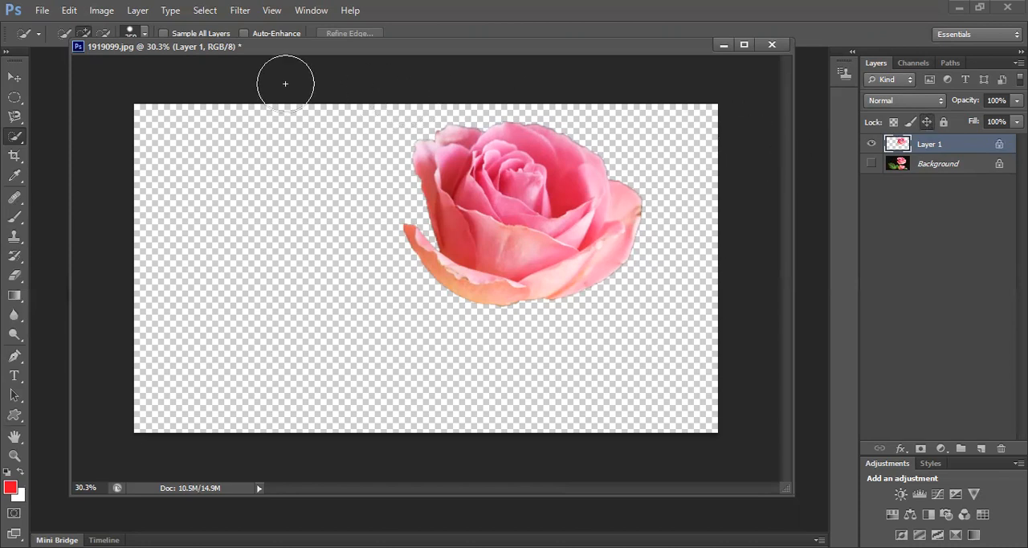
pyautogui.press('v')
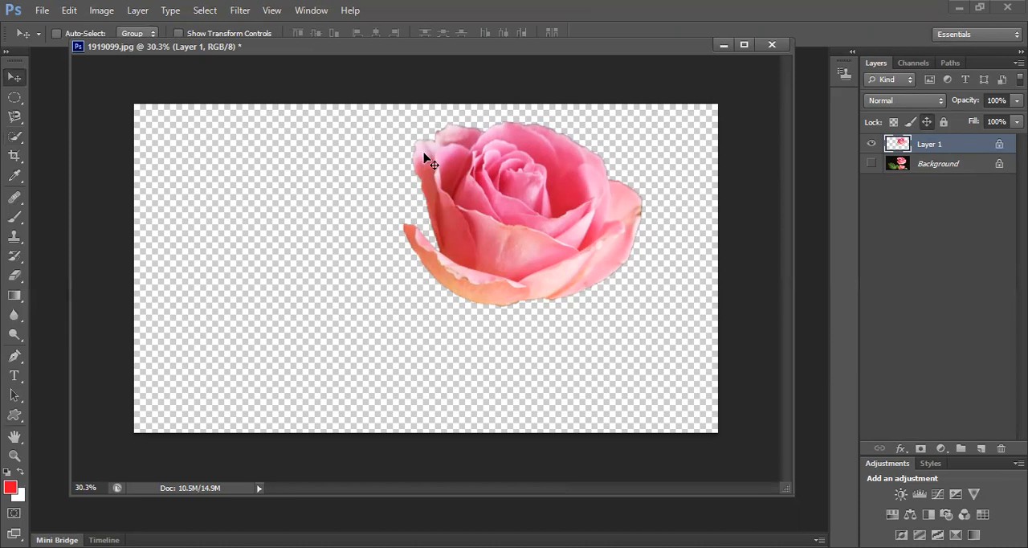
pyautogui.click(489, 275)
pyautogui.click(509, 222)
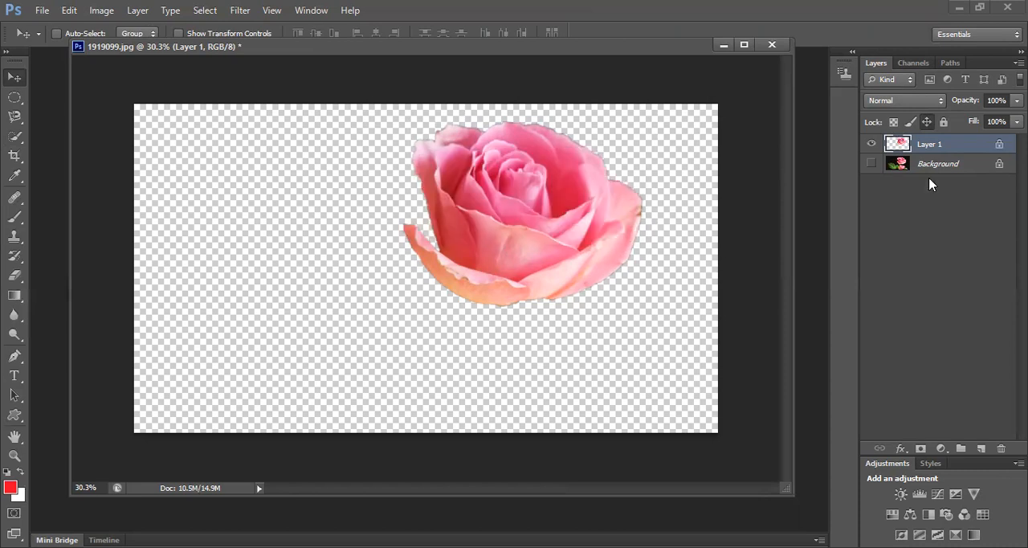
pyautogui.click(910, 121)
pyautogui.click(504, 231)
pyautogui.click(514, 224)
# Unlock the position of Layer 1, show the Background layer and move the rose copy over the large green leaf
pyautogui.click(922, 121)
pyautogui.moveTo(554, 184); pyautogui.dragTo(524, 212)
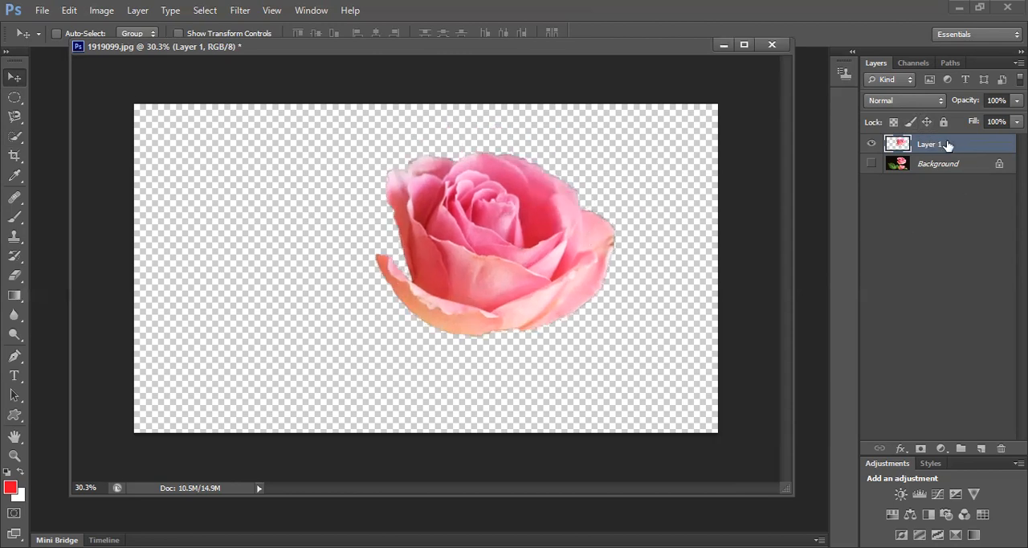
pyautogui.click(871, 164)
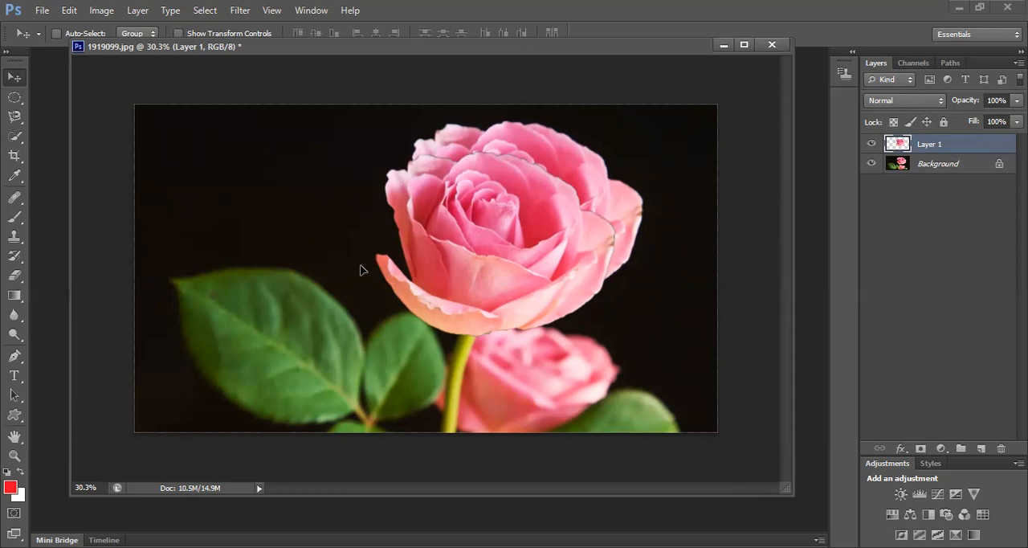
pyautogui.moveTo(410, 283); pyautogui.dragTo(408, 279)
# Rotate the rose copy to -34.94 degrees with Free Transform and move it beside the stem
pyautogui.hotkey('ctrl', 't')
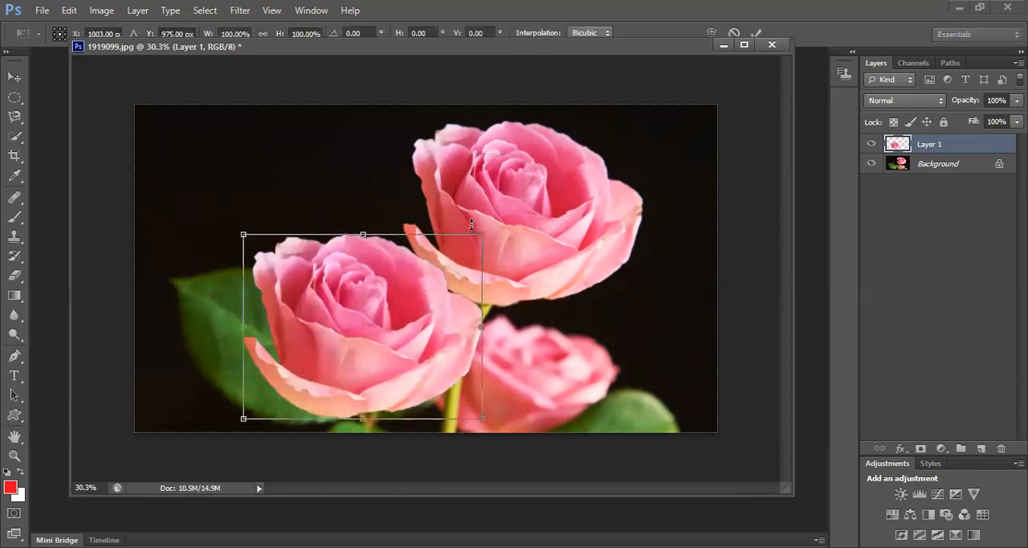
pyautogui.moveTo(482, 215); pyautogui.dragTo(406, 188)
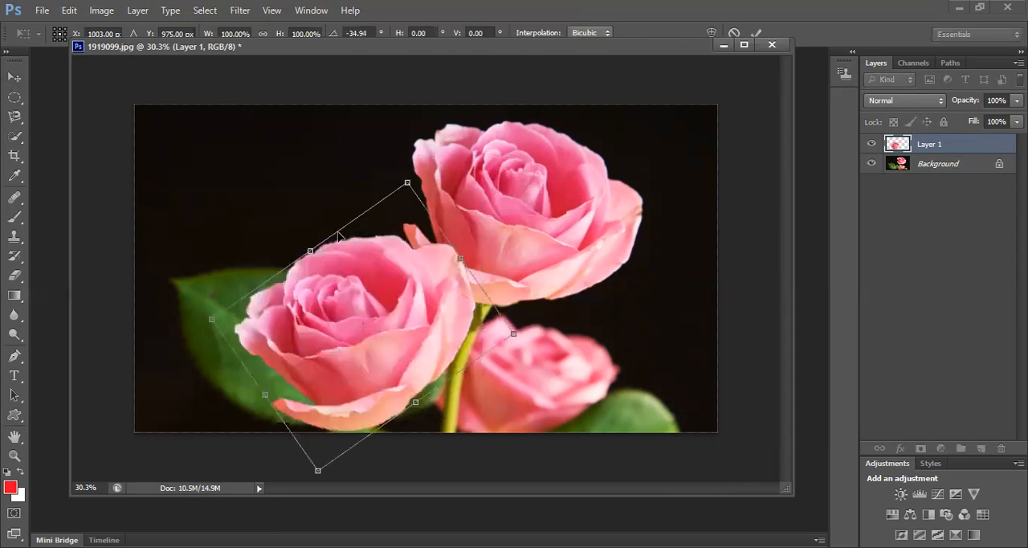
pyautogui.moveTo(400, 306); pyautogui.dragTo(436, 303)
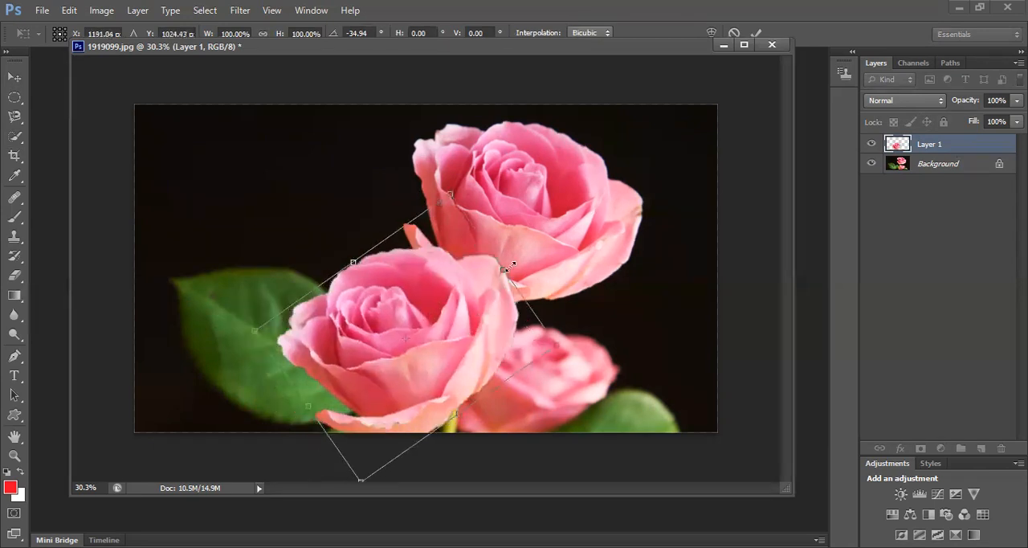
pyautogui.click(757, 34)
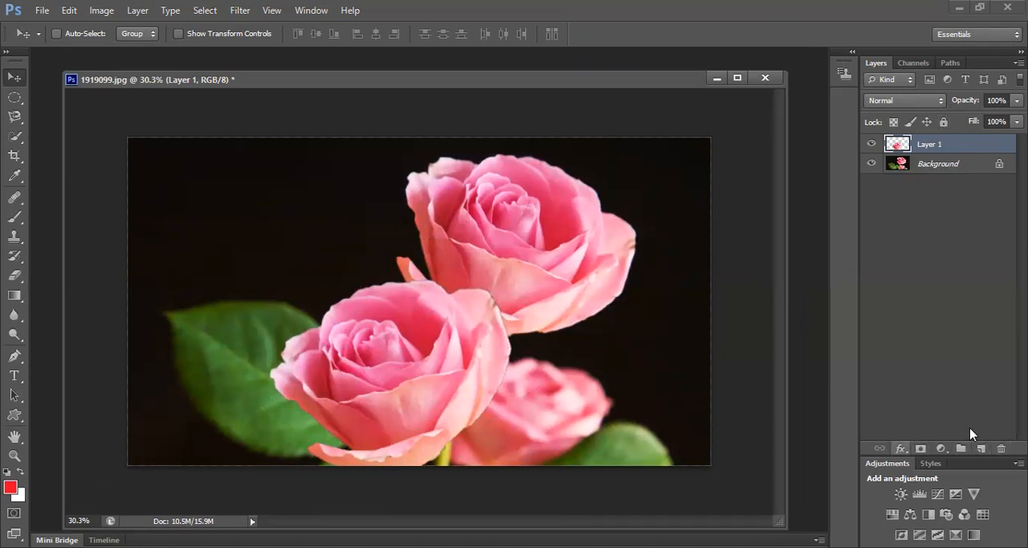
# Link Layer 1 and the Background layer together
pyautogui.keyDown('shift'); pyautogui.click(939, 167); pyautogui.keyUp('shift')
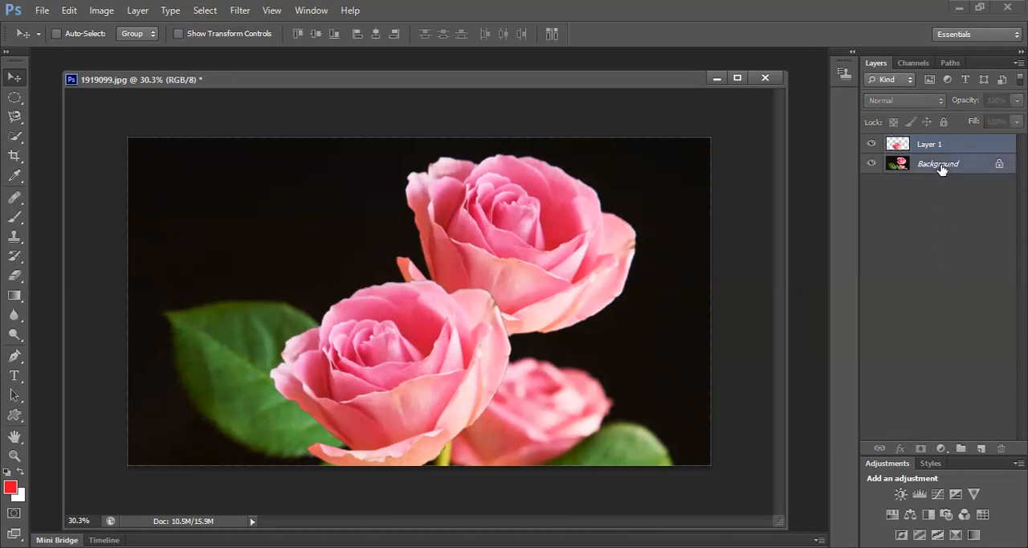
pyautogui.click(878, 440)
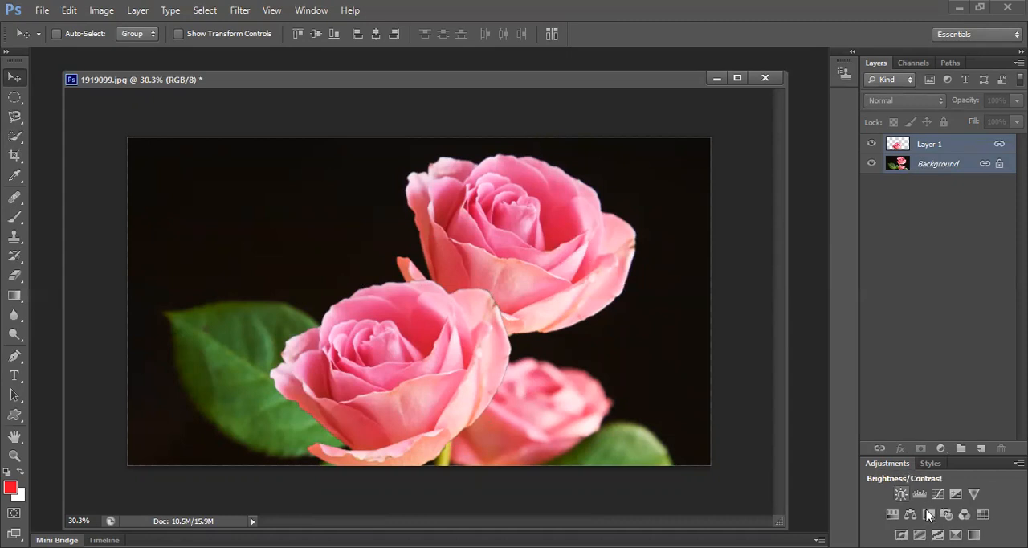
# Add a Brightness/Contrast adjustment layer with brightness 31
pyautogui.click(901, 493)
pyautogui.moveTo(729, 280); pyautogui.dragTo(747, 292)
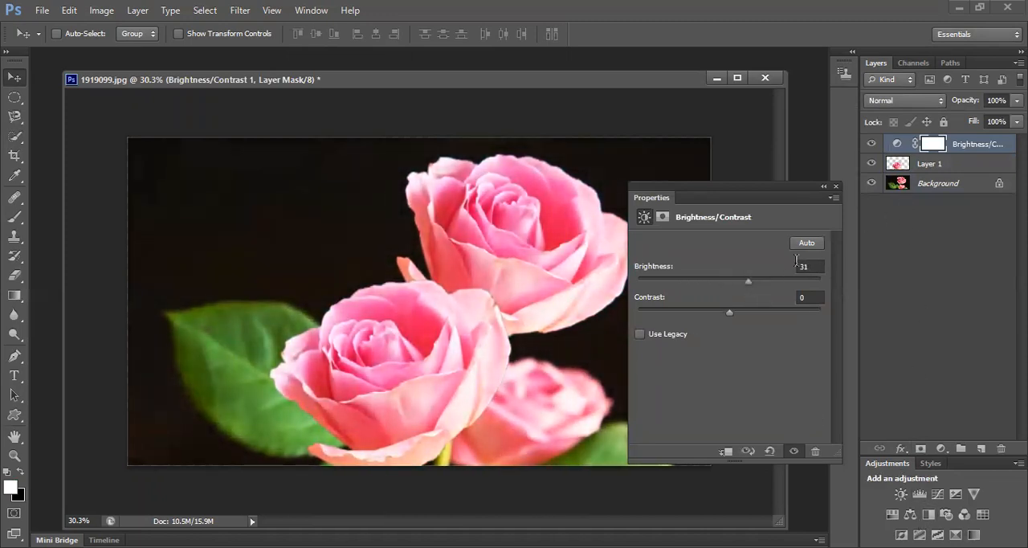
pyautogui.click(835, 185)
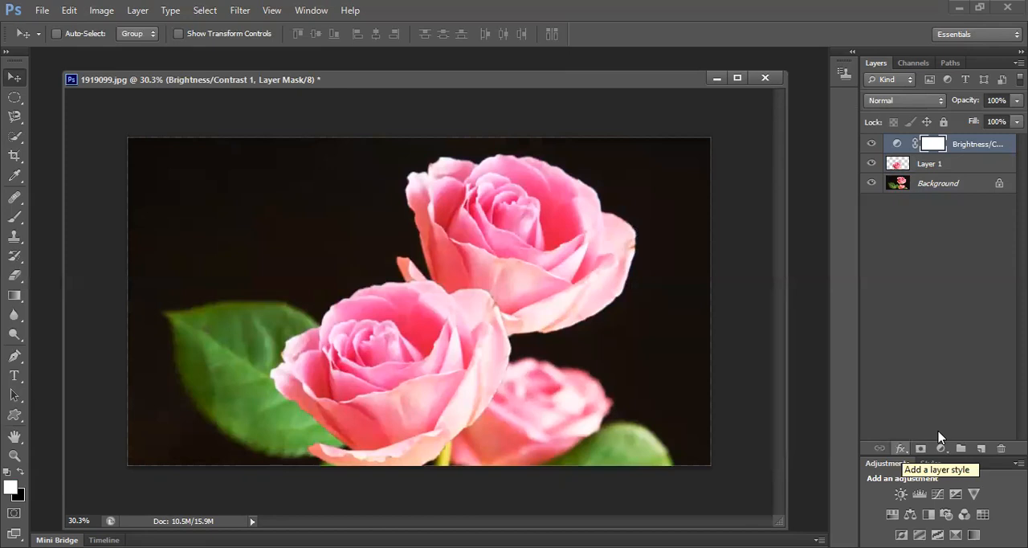
# Set the Brightness/Contrast layer's opacity to 63% through its blending options
pyautogui.click(924, 267)
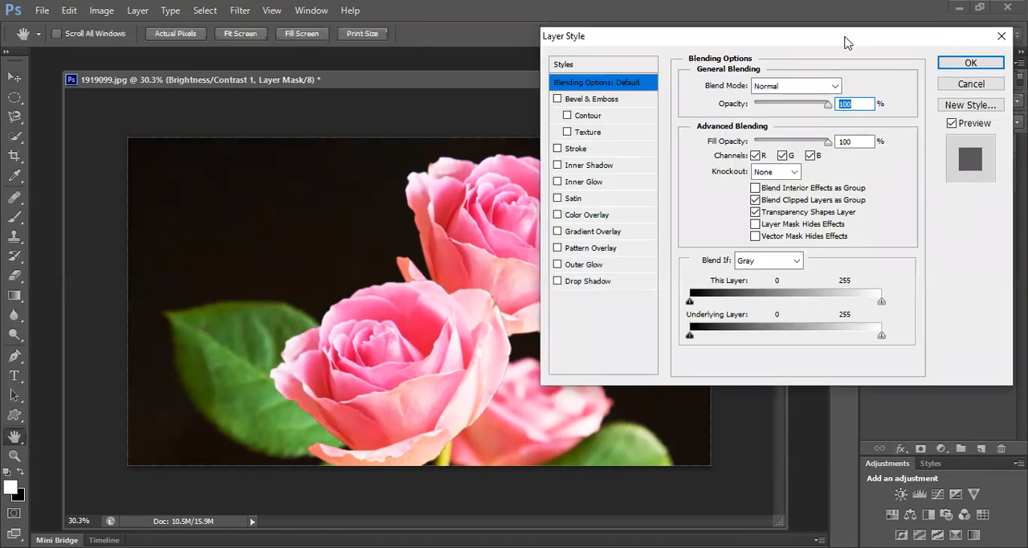
pyautogui.moveTo(845, 42); pyautogui.dragTo(469, 15)
pyautogui.moveTo(453, 79); pyautogui.dragTo(425, 86)
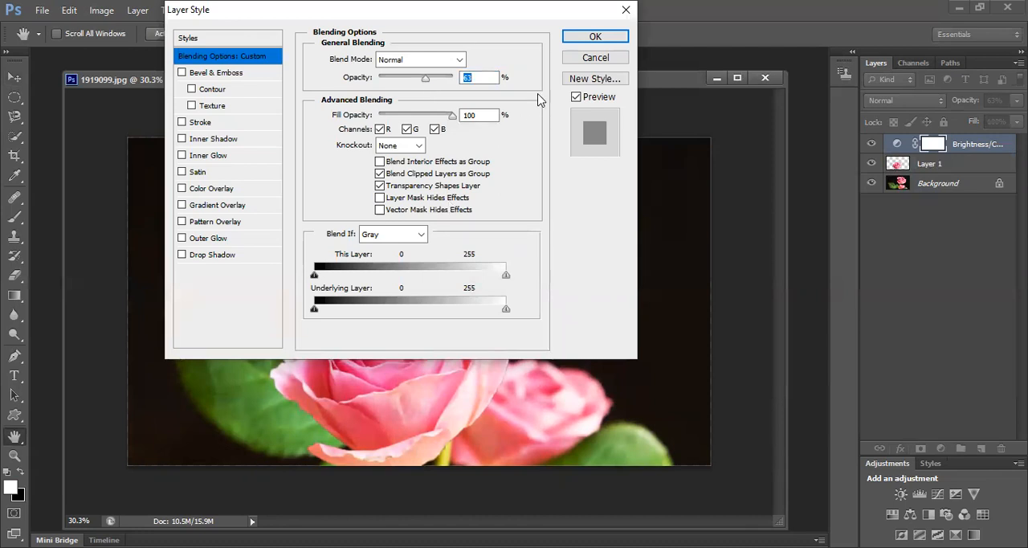
pyautogui.click(594, 38)
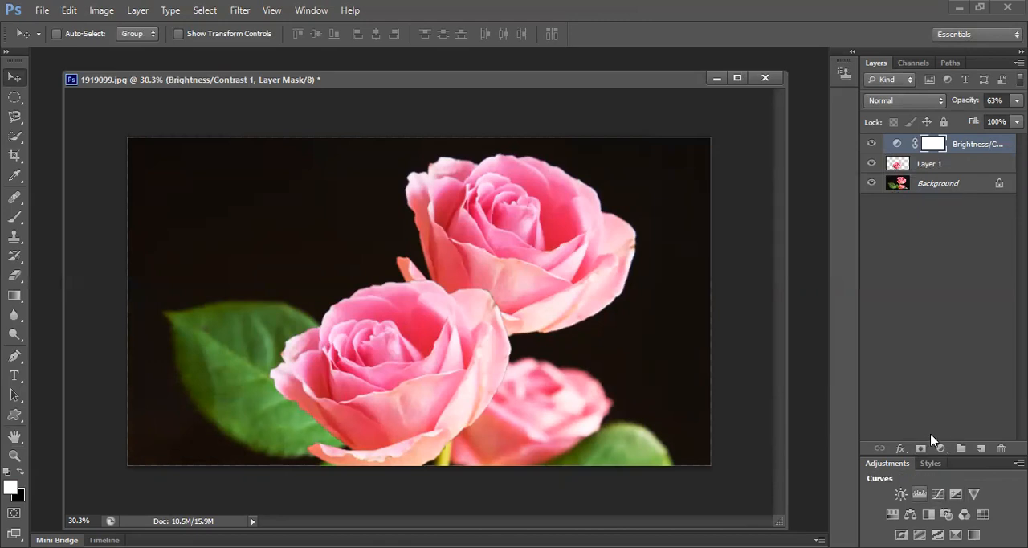
# Add a Curves adjustment layer above the Brightness/Contrast layer and pull the curve's midpoint down to darken the image
pyautogui.click(937, 493)
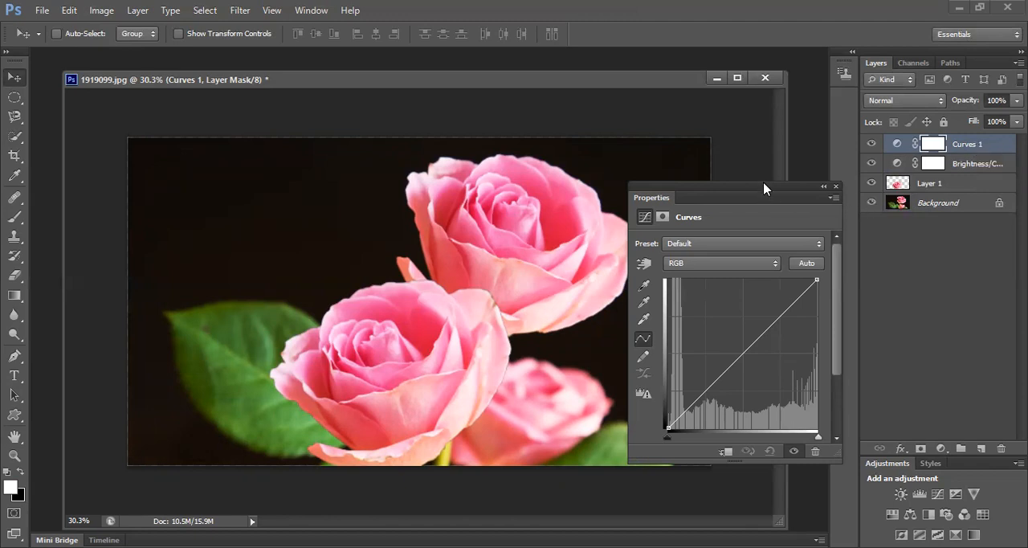
pyautogui.moveTo(760, 189); pyautogui.dragTo(696, 86)
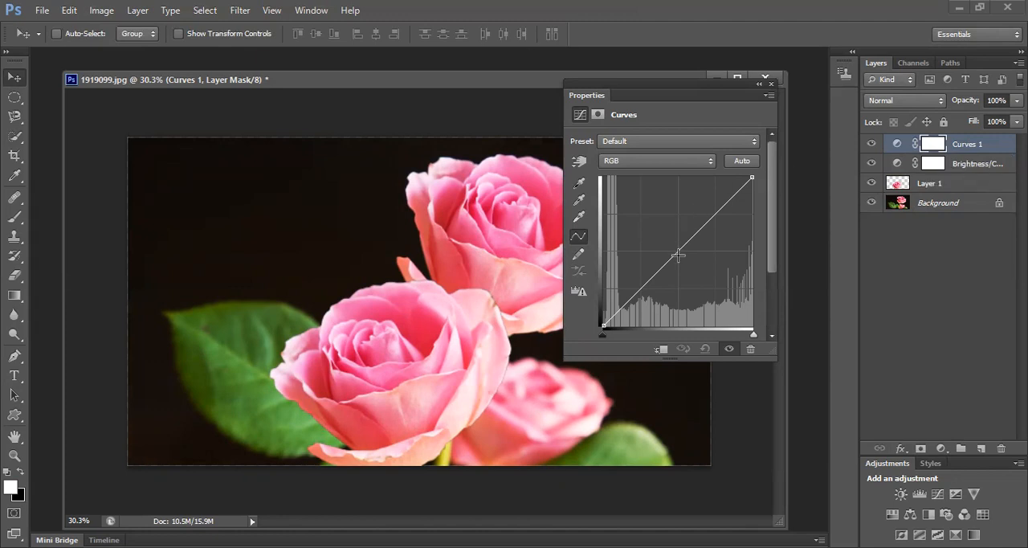
pyautogui.moveTo(678, 256)
pyautogui.mouseDown()
pyautogui.moveTo(685, 269)
pyautogui.moveTo(694, 257)
pyautogui.mouseUp()
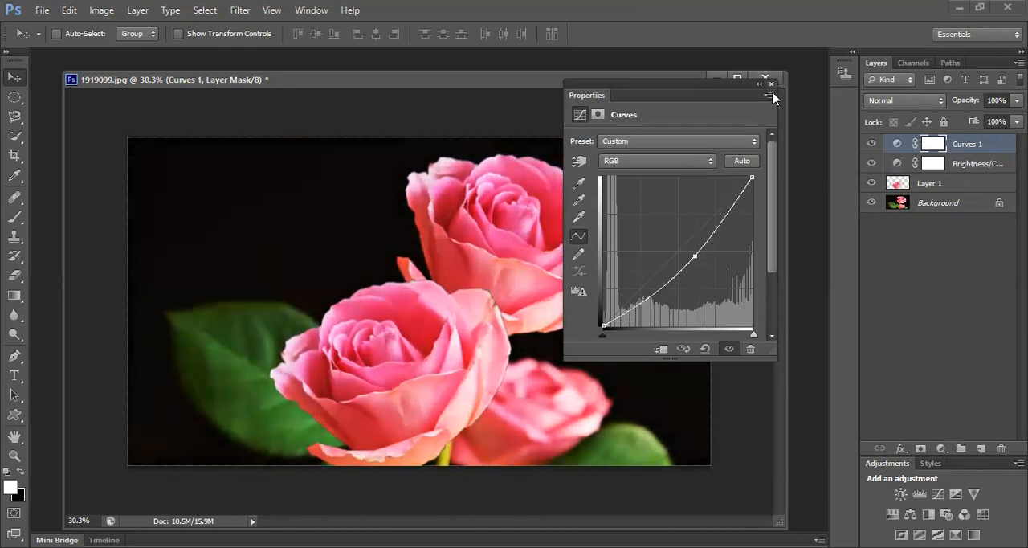
pyautogui.click(772, 84)
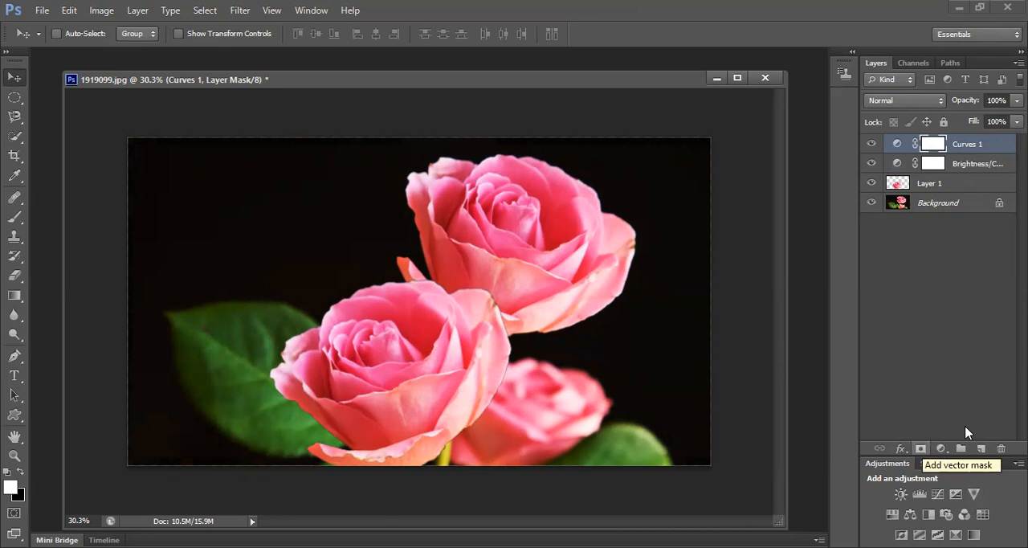
# Try a vector mask on the Curves layer, undo it, and flatten the image
pyautogui.click(920, 448)
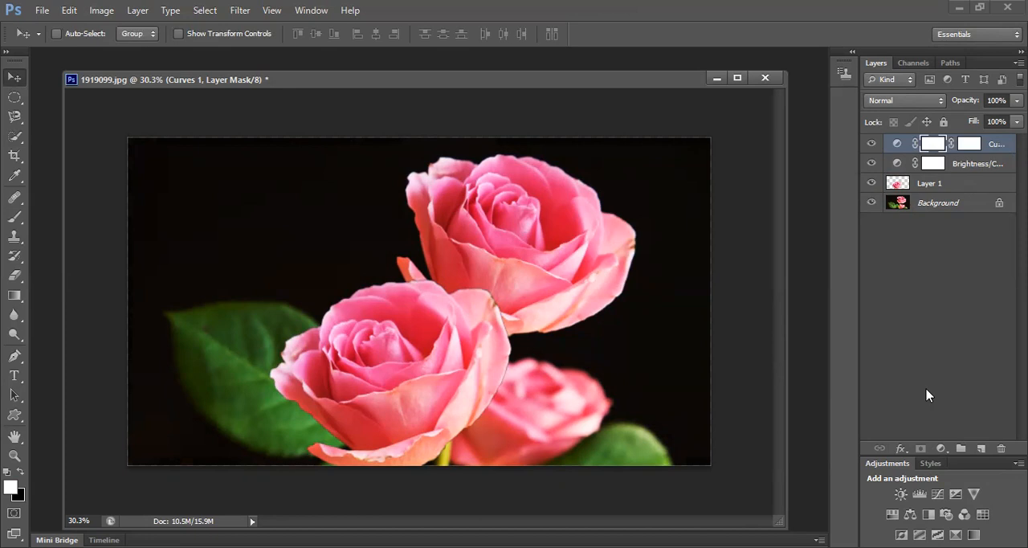
pyautogui.hotkey('ctrl', 'z')
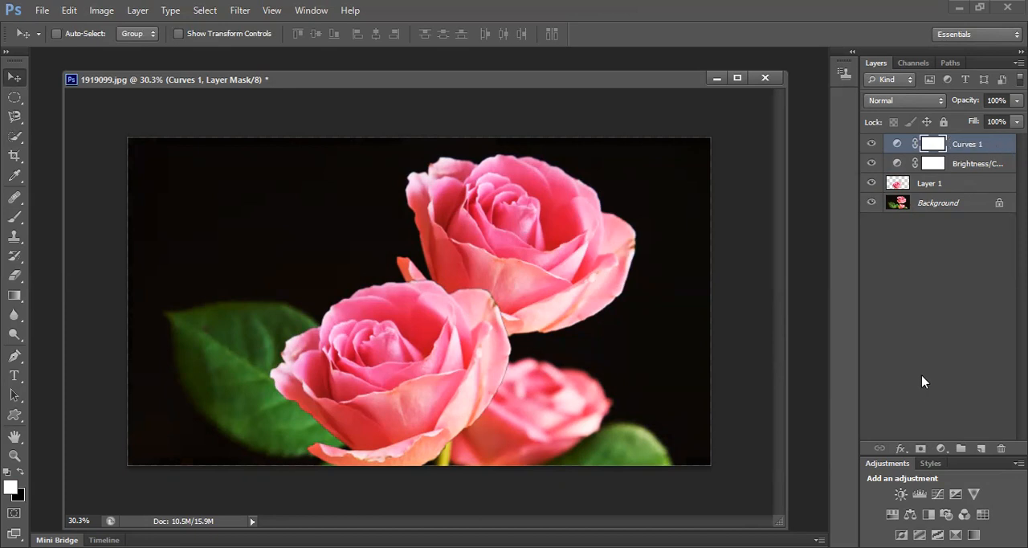
pyautogui.click(135, 15)
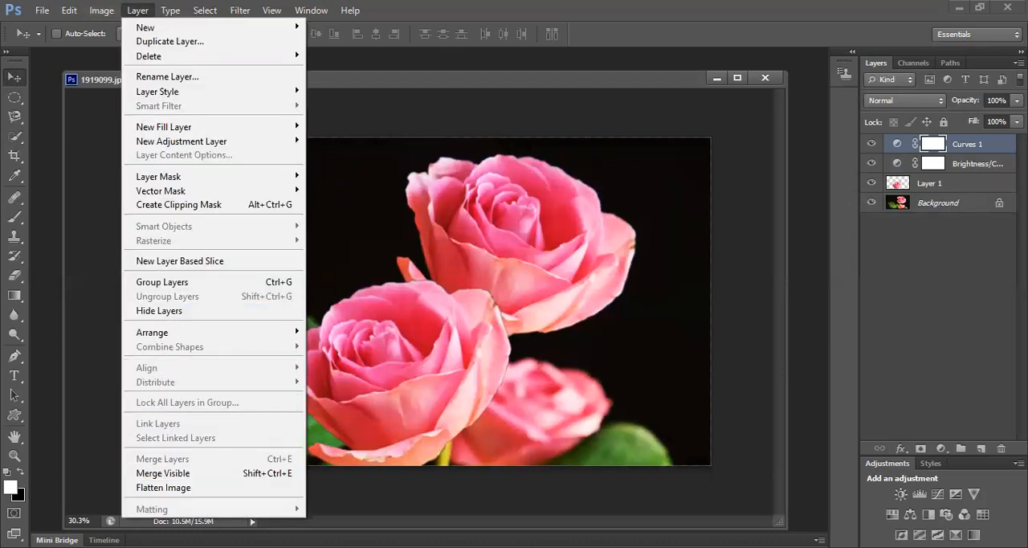
pyautogui.click(232, 487)
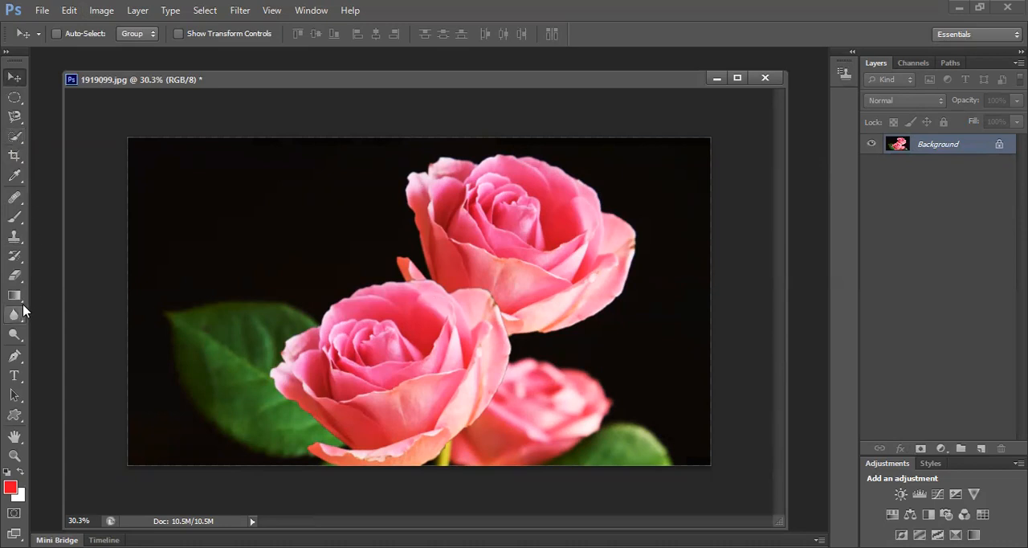
# Select the black backdrop with the Magic Wand tool and convert the Background into the editable Layer 0
pyautogui.click(18, 142)
pyautogui.rightClick(18, 142)
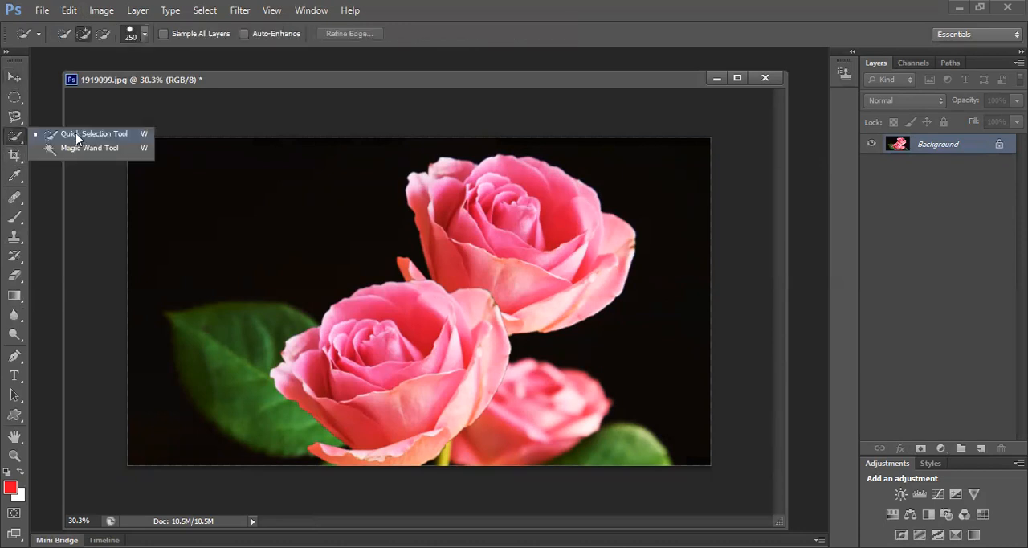
pyautogui.click(91, 149)
pyautogui.click(241, 204)
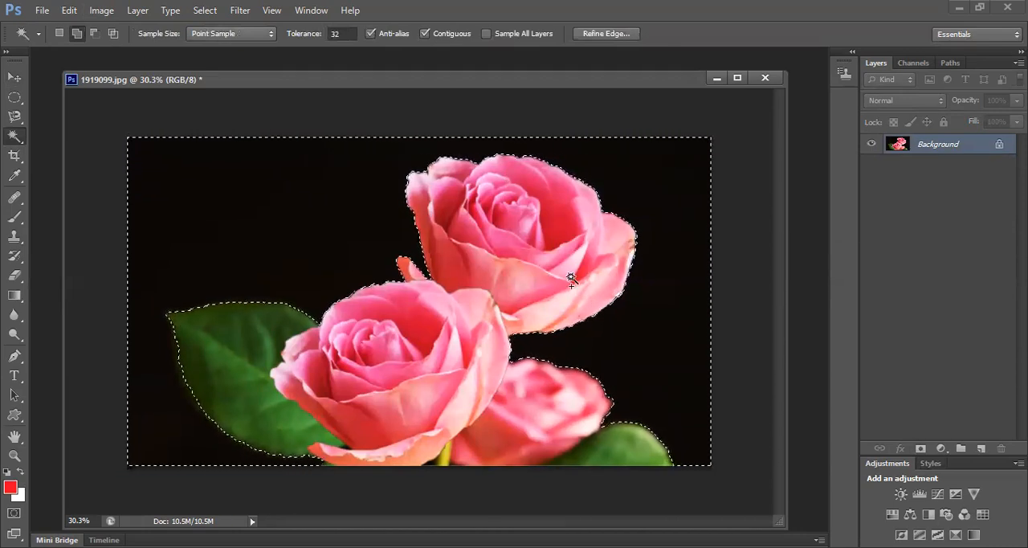
pyautogui.click(919, 446)
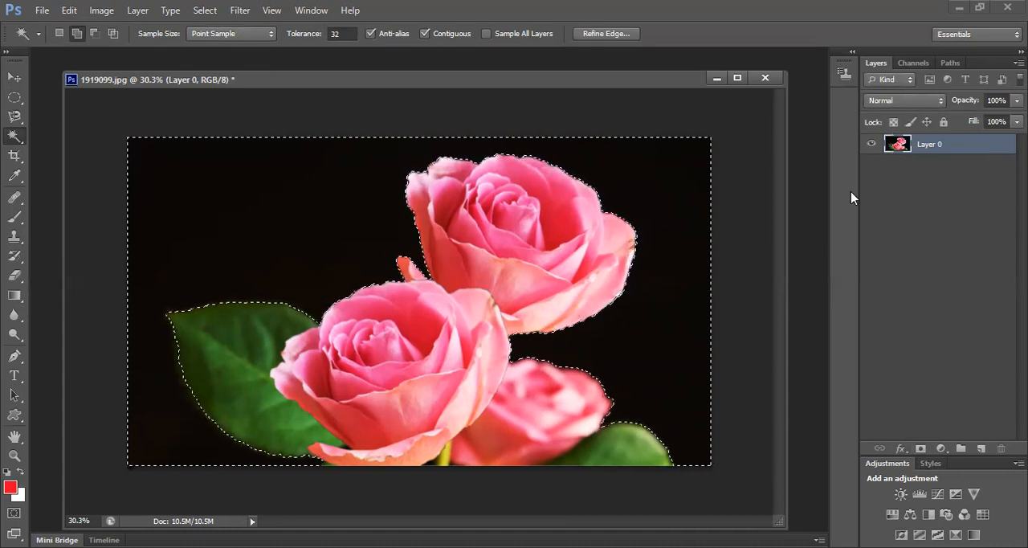
pyautogui.hotkey('ctrl', 'j')
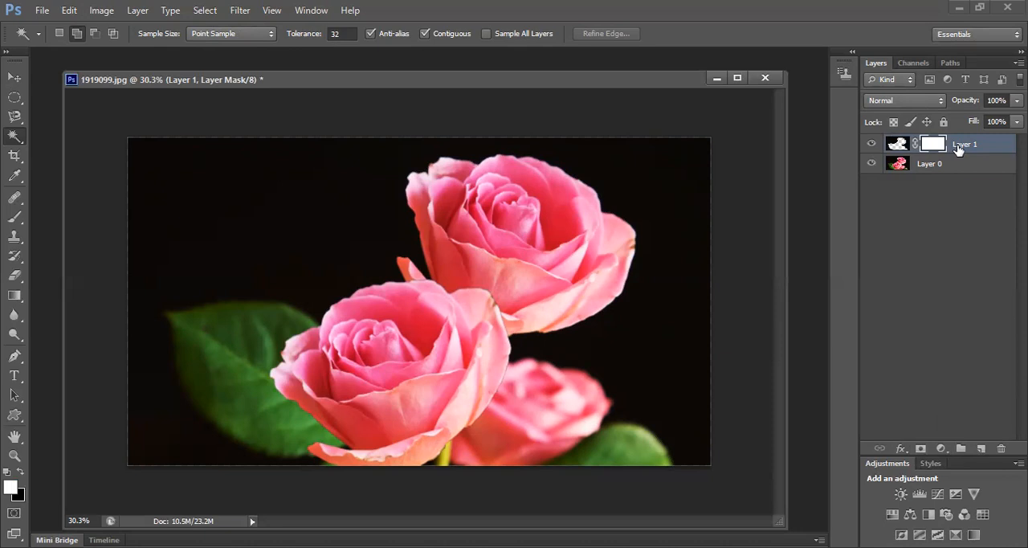
pyautogui.hotkey('ctrl', 'z')
pyautogui.hotkey('ctrl', 'z')
pyautogui.hotkey('ctrl', 'z')
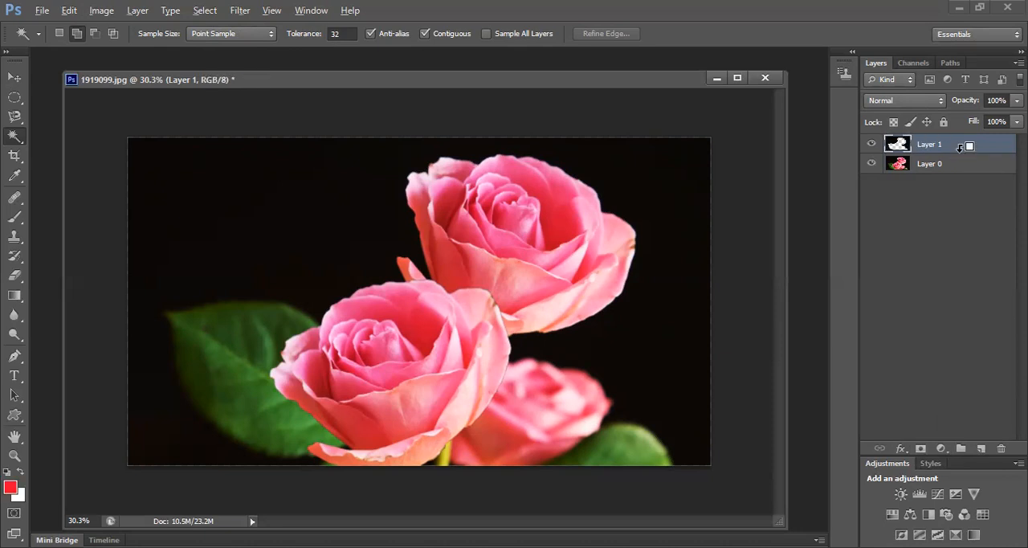
pyautogui.hotkey('ctrl', 'alt', 'z')
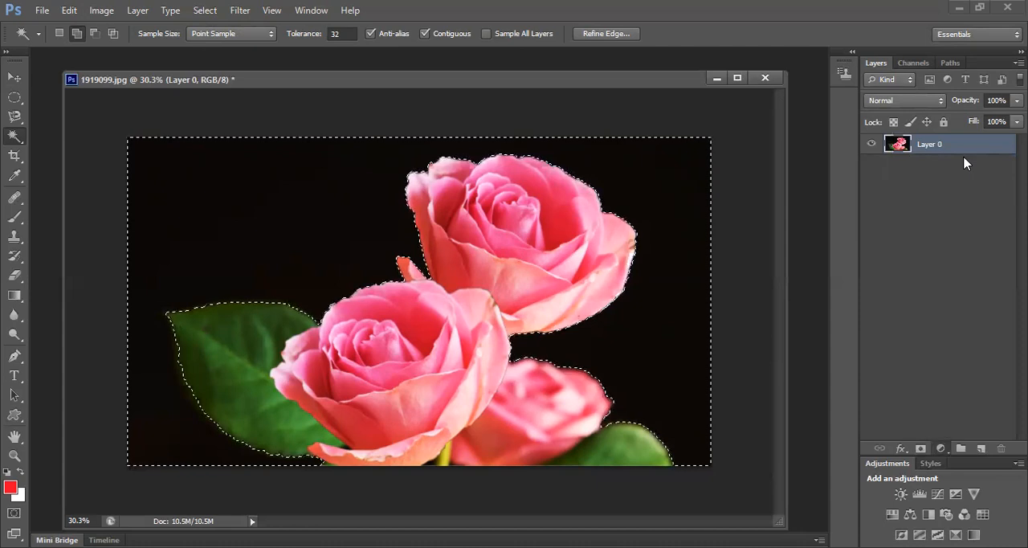
# Invert the selection to the roses and leaves and mask Layer 0 with it to hide the black backdrop
pyautogui.click(940, 448)
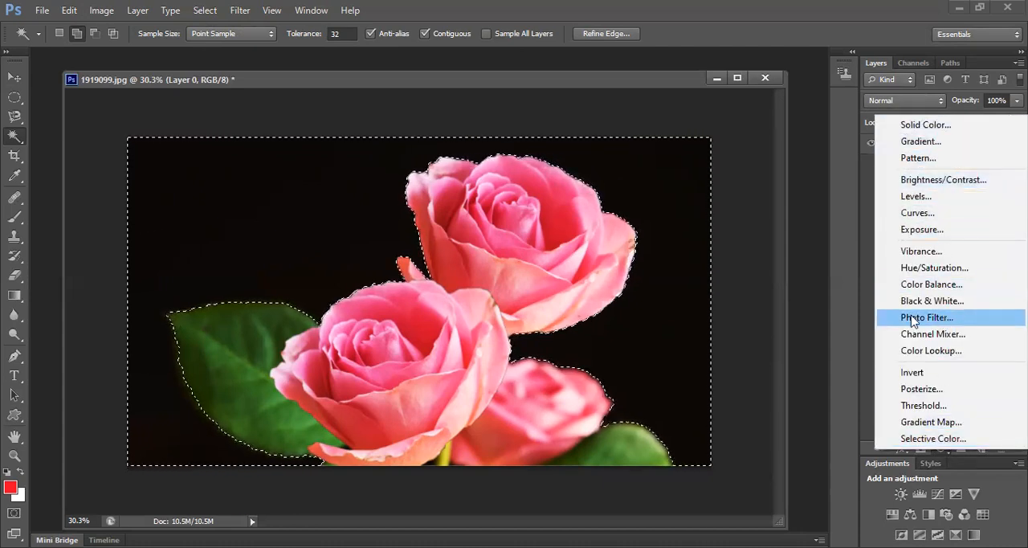
pyautogui.click(865, 274)
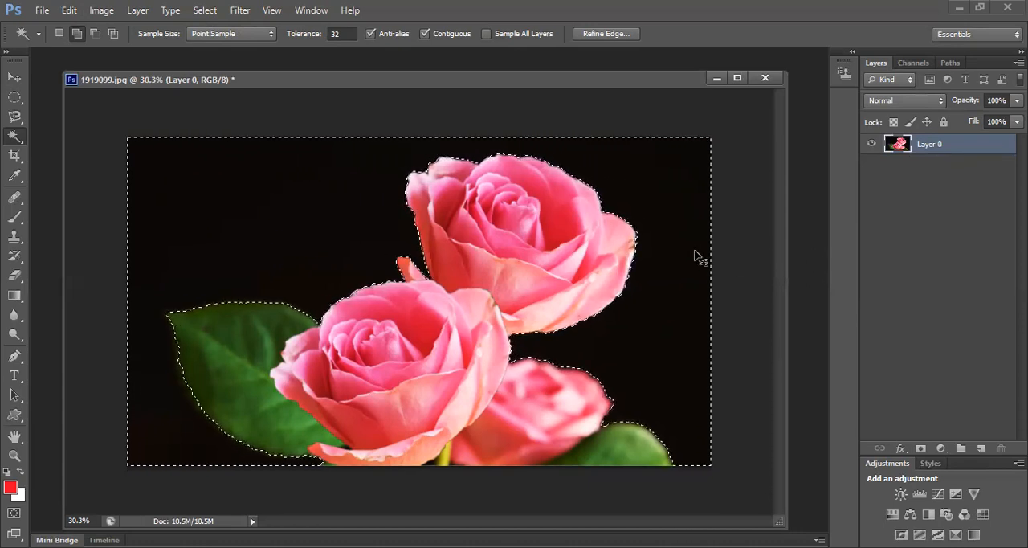
pyautogui.hotkey('ctrl', 'shift', 'i')
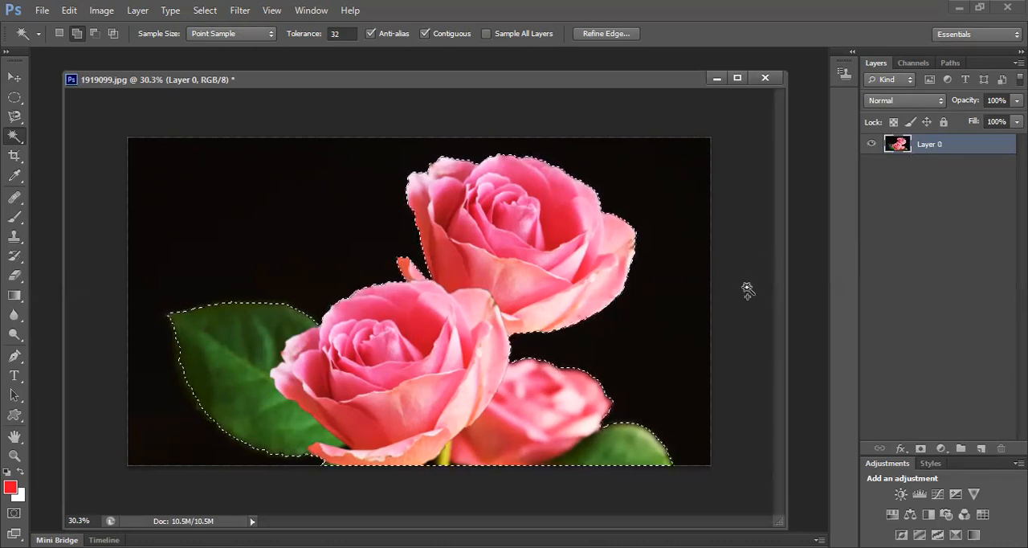
pyautogui.click(921, 446)
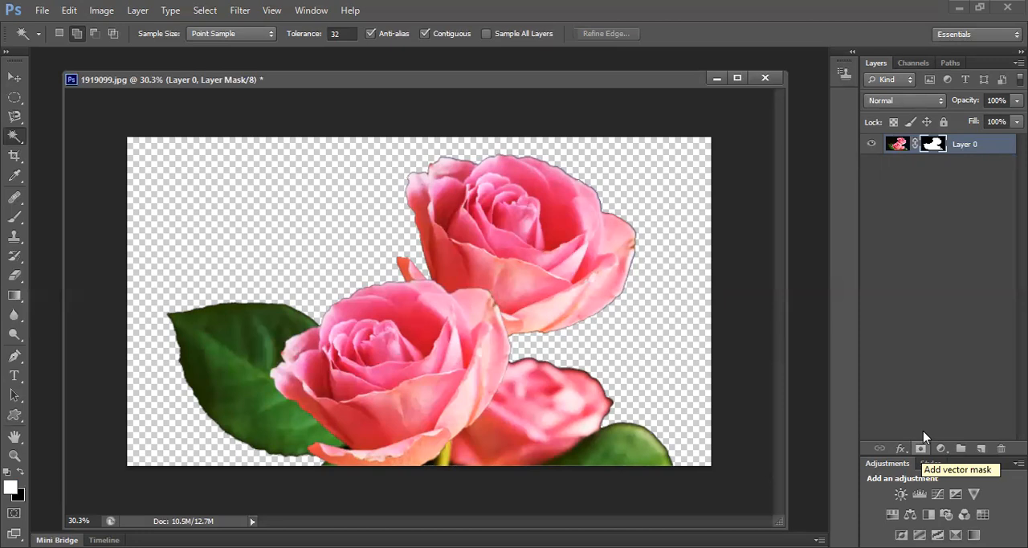
# Add a Curves adjustment layer above the masked rose layer and place a point on the lower half of its curve
pyautogui.click(941, 448)
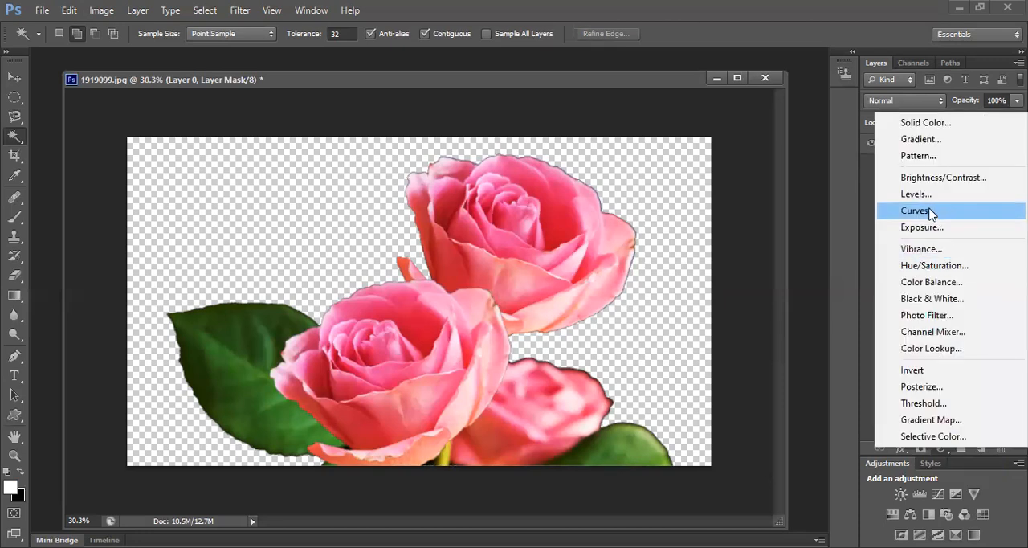
pyautogui.click(929, 213)
pyautogui.moveTo(669, 256)
pyautogui.mouseDown()
pyautogui.moveTo(652, 240)
pyautogui.moveTo(671, 280)
pyautogui.moveTo(659, 268)
pyautogui.mouseUp()
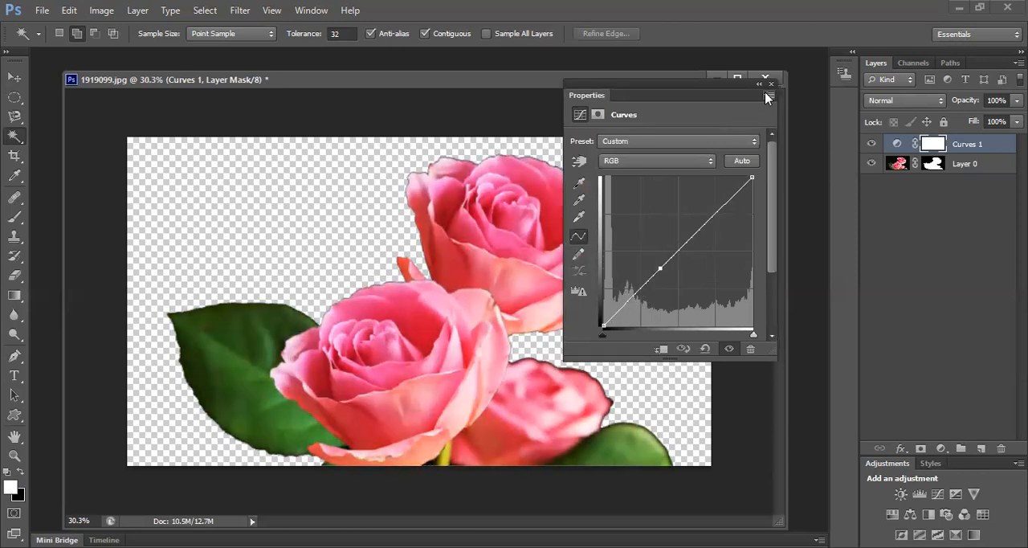
pyautogui.click(770, 85)
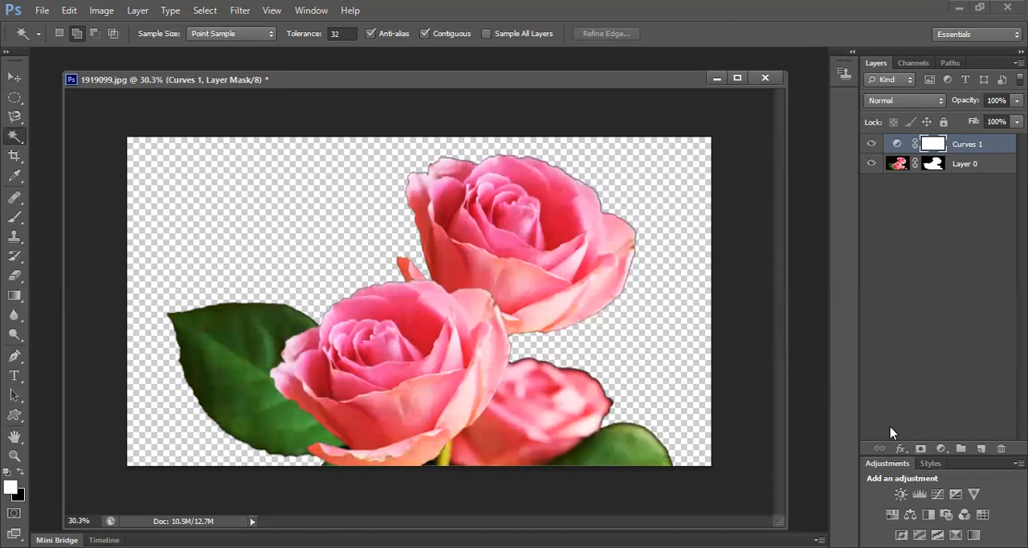
# Give the Curves layer an Inner Shadow with opacity 53%, distance 245 px, choke 58%, size 27 px and noise 27%
pyautogui.click(900, 448)
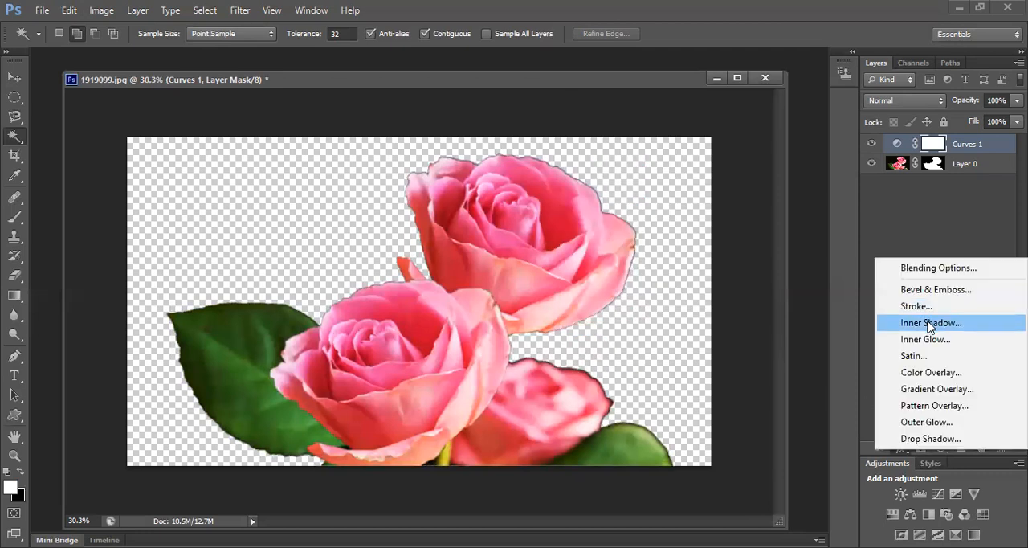
pyautogui.click(929, 323)
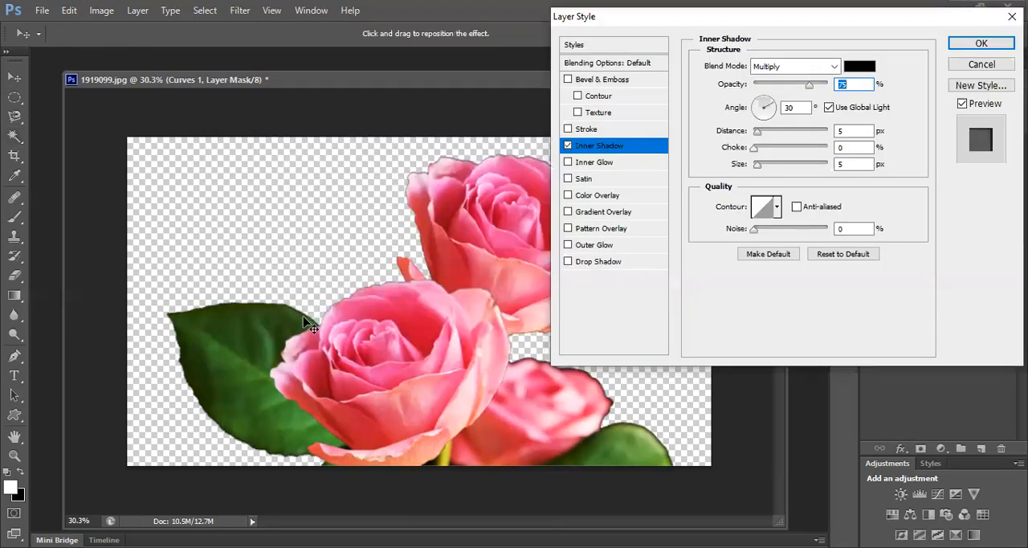
pyautogui.moveTo(808, 84)
pyautogui.mouseDown()
pyautogui.moveTo(789, 90)
pyautogui.moveTo(827, 89)
pyautogui.moveTo(803, 88)
pyautogui.mouseUp()
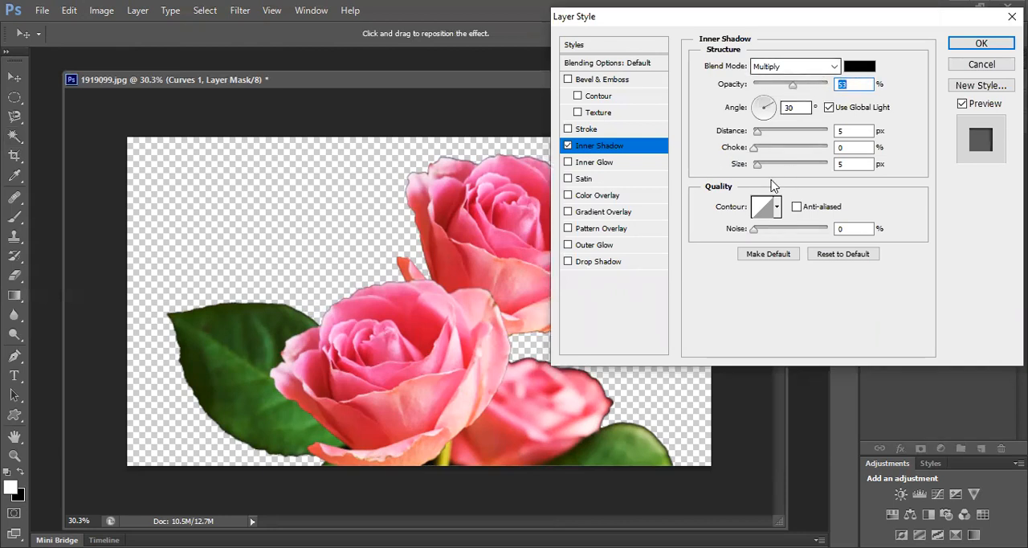
pyautogui.moveTo(756, 132); pyautogui.dragTo(765, 168)
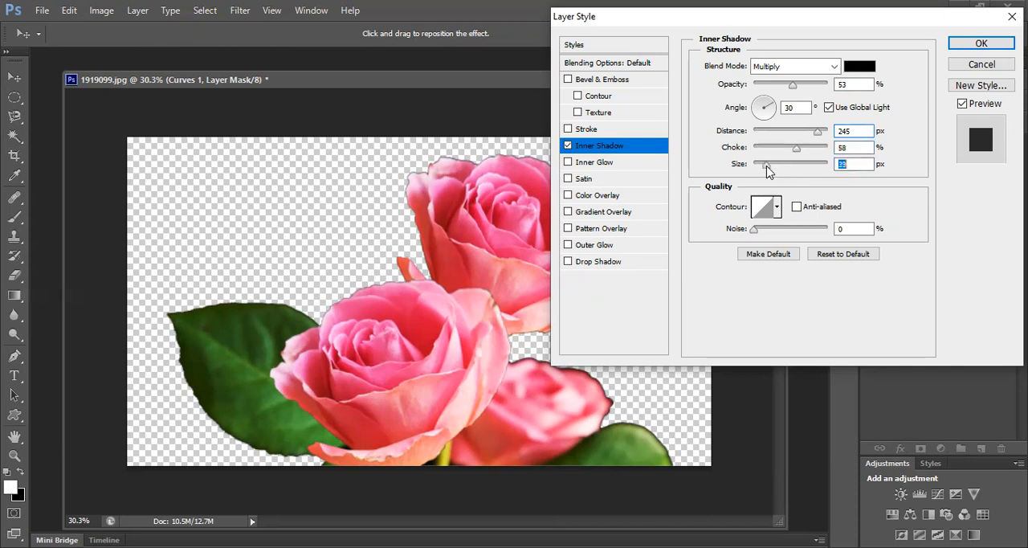
pyautogui.moveTo(757, 234); pyautogui.dragTo(772, 233)
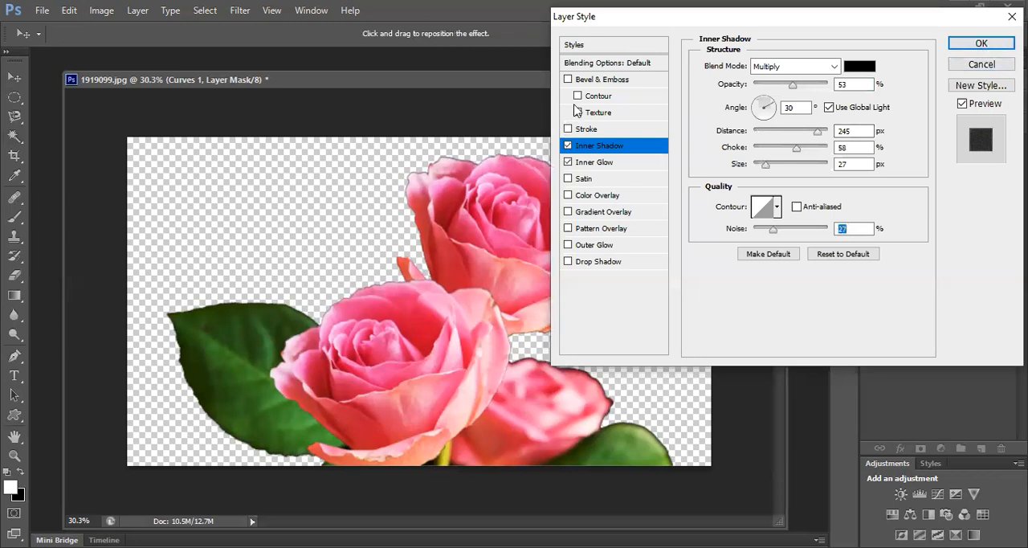
# Enable Inner Glow and Bevel & Emboss with Contour and Texture for the Curves layer, and apply the layer style
pyautogui.click(568, 80)
pyautogui.click(577, 95)
pyautogui.click(578, 112)
pyautogui.click(968, 47)
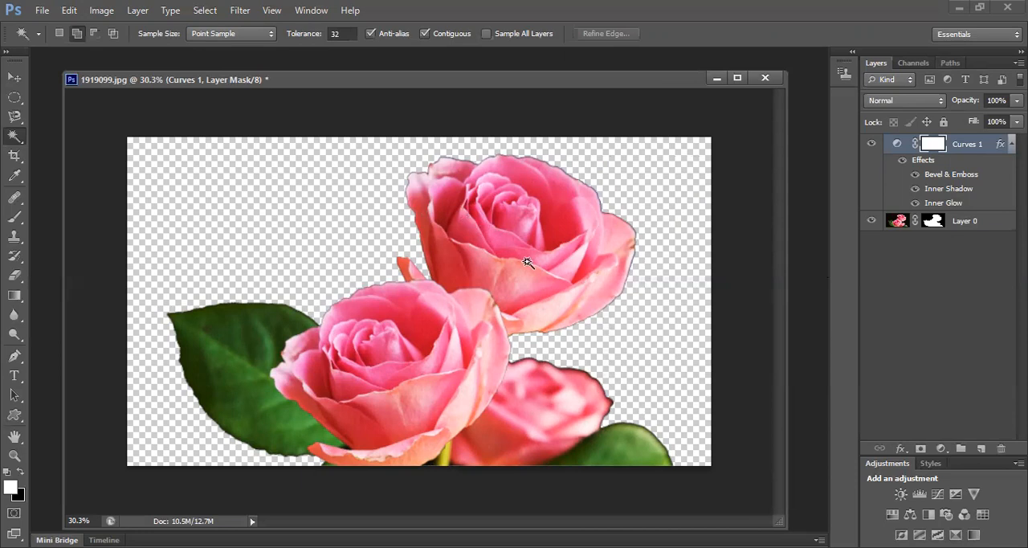
# Flatten the masked roses and the styled Curves layer into a single background
pyautogui.click(102, 9)
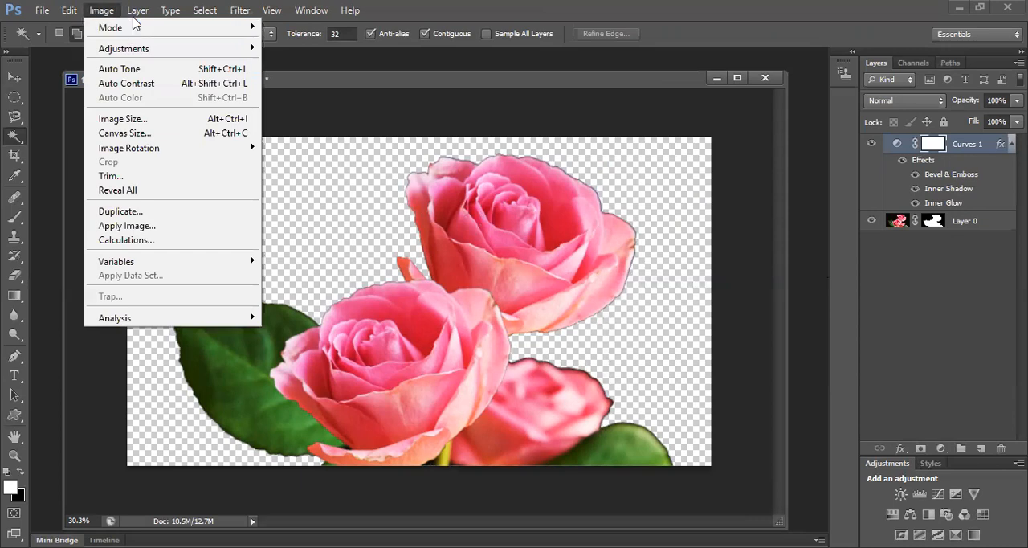
pyautogui.press('Right')
pyautogui.click(213, 486)
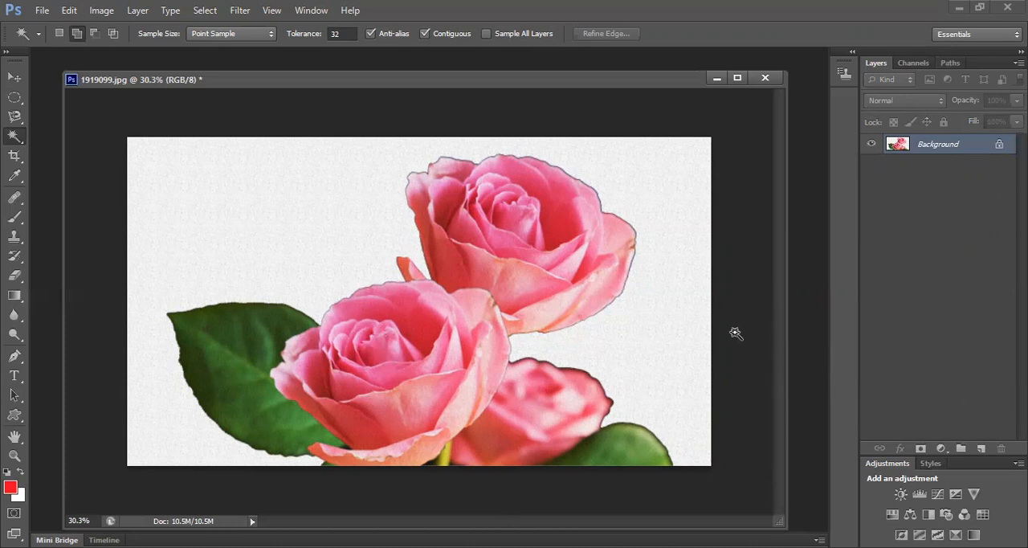
# Duplicate the flattened Background layer and create a new empty layer above the copy
pyautogui.hotkey('ctrl', 'j')
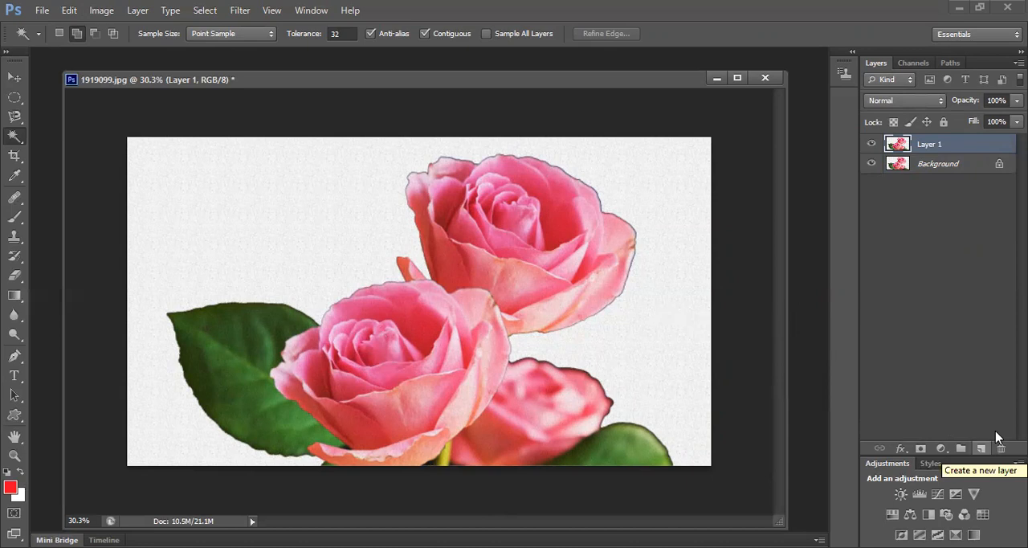
pyautogui.click(992, 440)
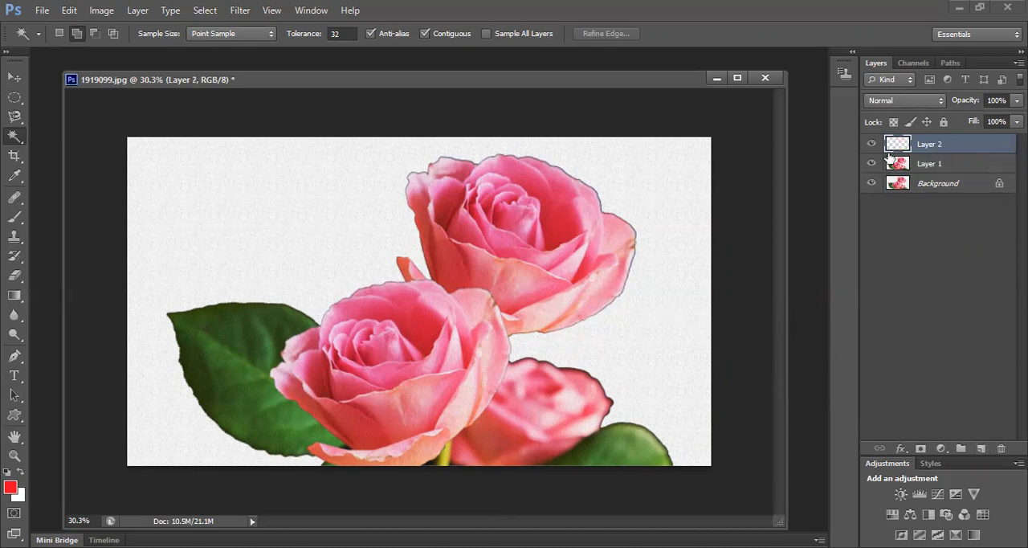
# Add the horizontal text "hello" at 126 pt in the blank area above the green leaf
pyautogui.click(15, 376)
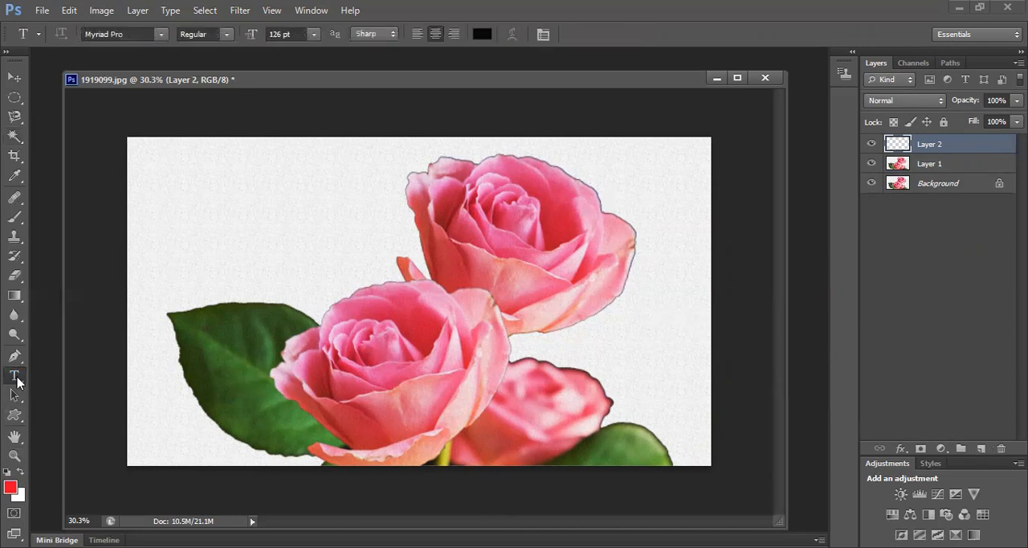
pyautogui.rightClick(17, 377)
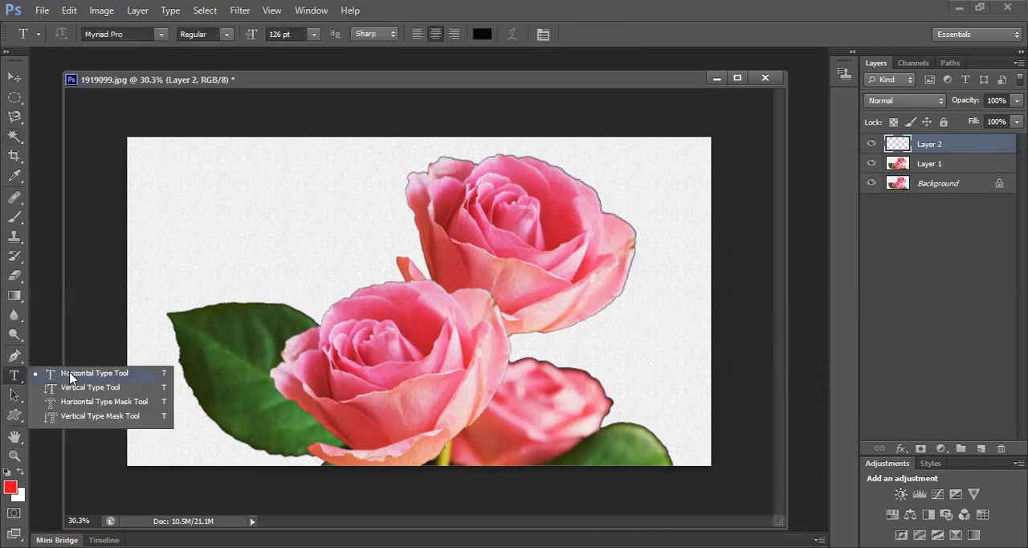
pyautogui.click(71, 374)
pyautogui.click(182, 200)
pyautogui.write('पातत')
pyautogui.press('BackSpace')
pyautogui.press('BackSpace')
pyautogui.press('BackSpace')
pyautogui.press('BackSpace')
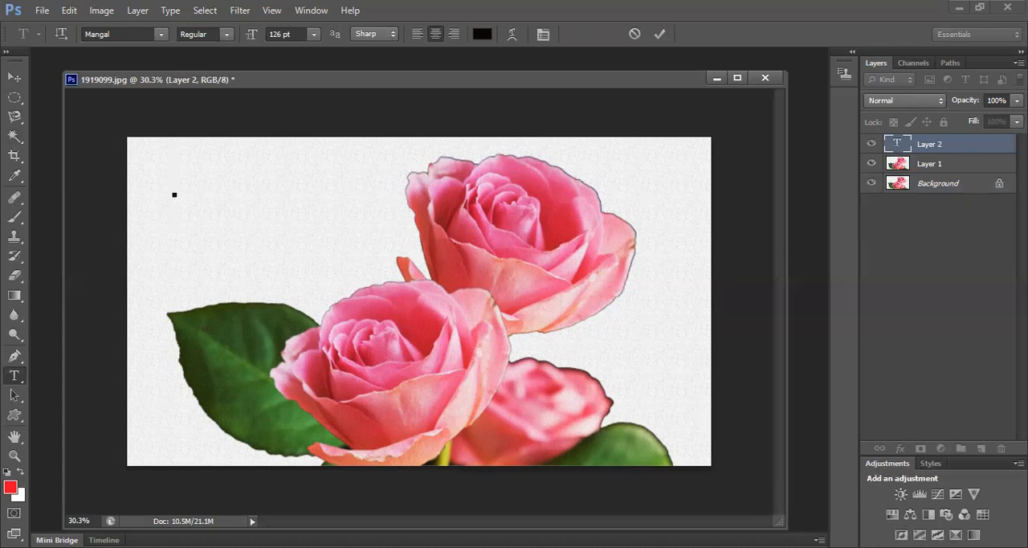
pyautogui.write('hello')
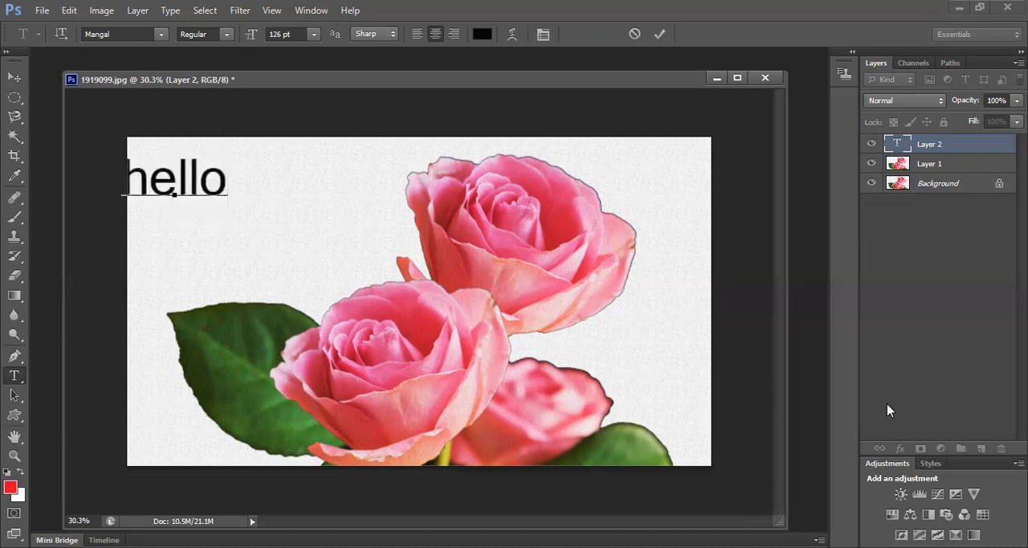
pyautogui.click(659, 34)
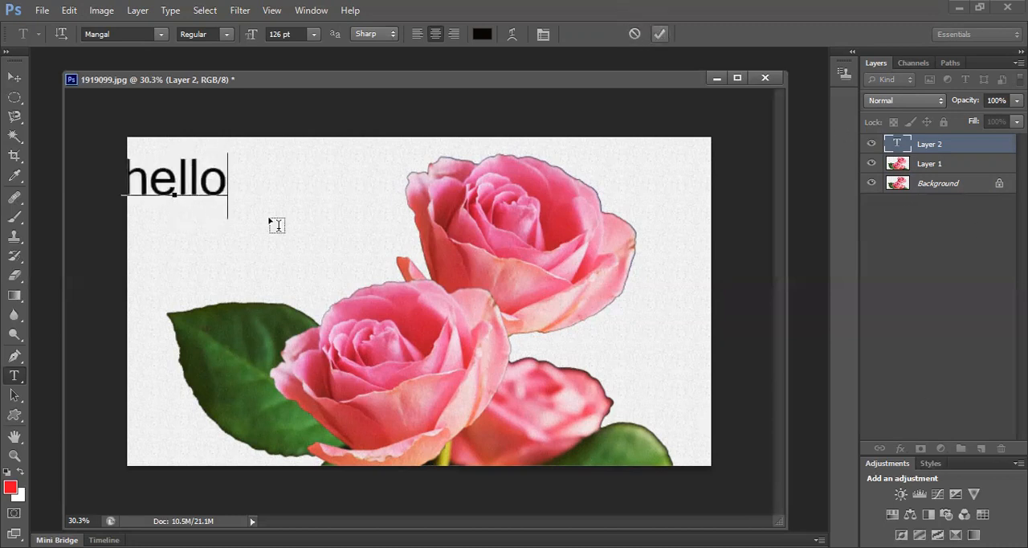
# Transform the hello text to move it further inside the canvas, to about X 498 px and Y 253.5 px
pyautogui.hotkey('ctrl', 't')
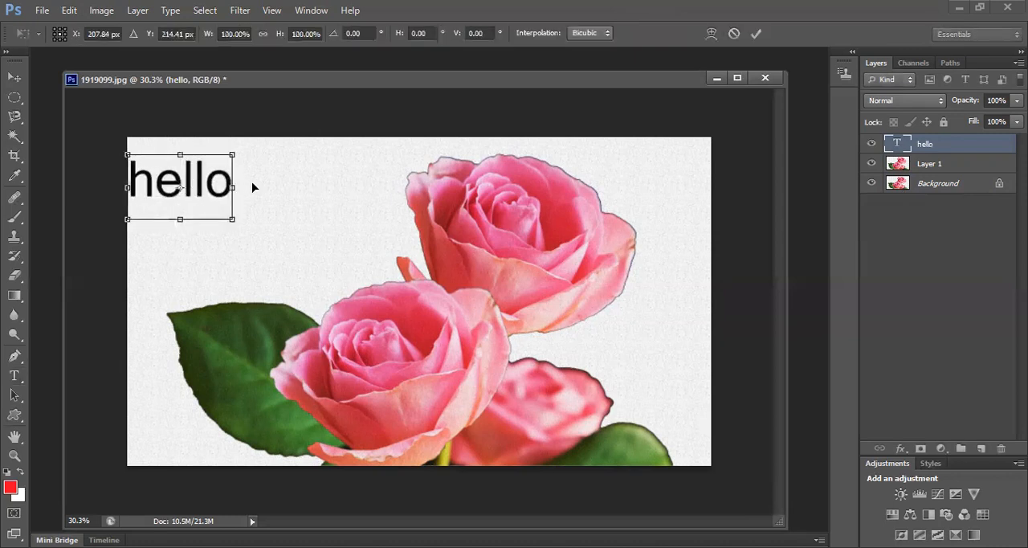
pyautogui.moveTo(217, 192); pyautogui.dragTo(278, 200)
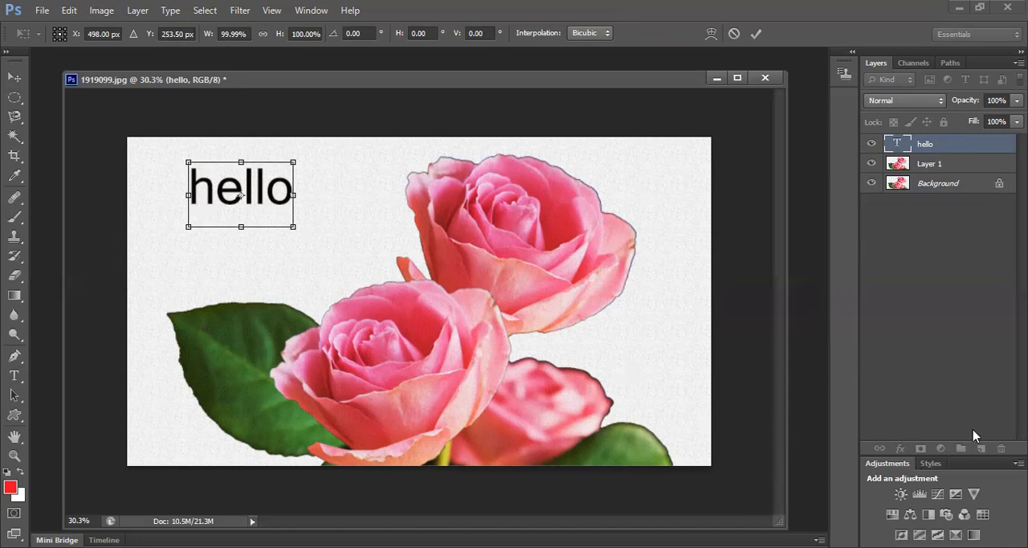
pyautogui.click(757, 34)
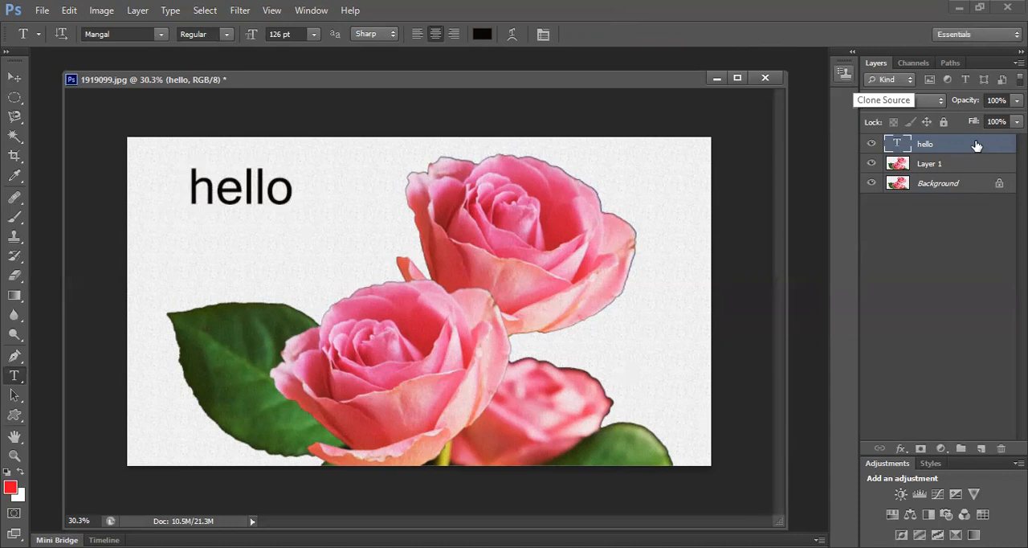
# Set the hello layer's opacity to 42% with the text over the front rose, and move the text back to the blank area above the leaf
pyautogui.click(15, 76)
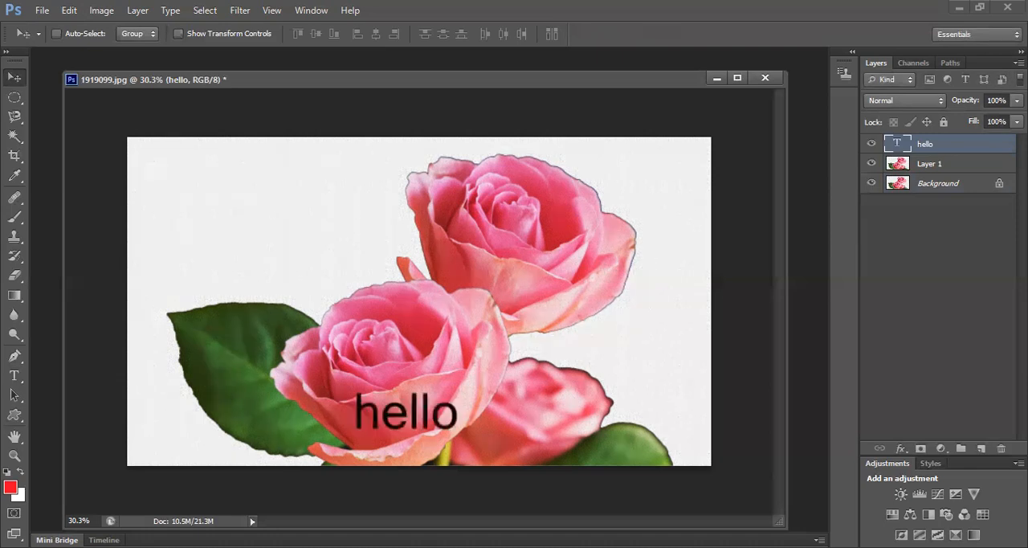
pyautogui.click(1017, 100)
pyautogui.moveTo(1015, 118); pyautogui.dragTo(973, 123)
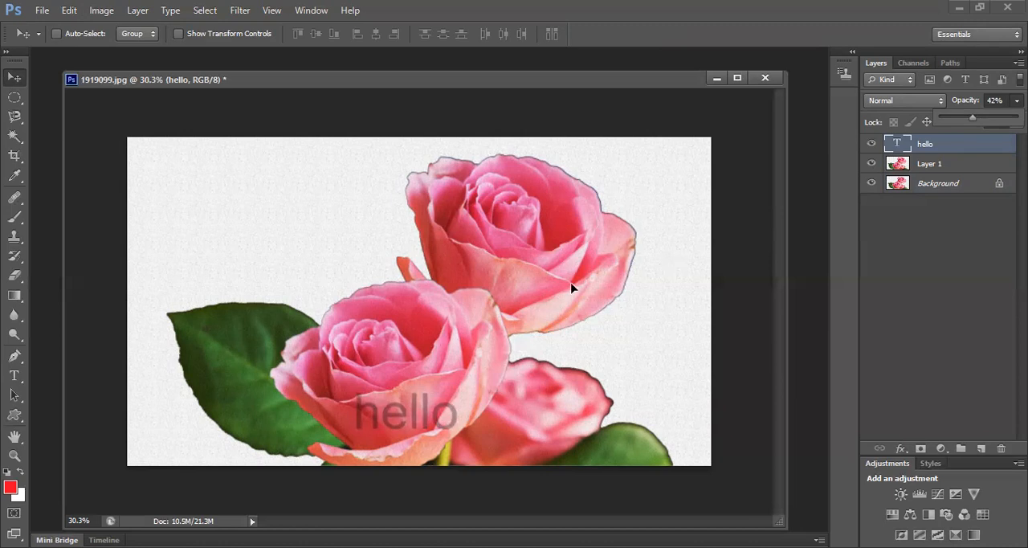
pyautogui.moveTo(425, 410); pyautogui.dragTo(285, 185)
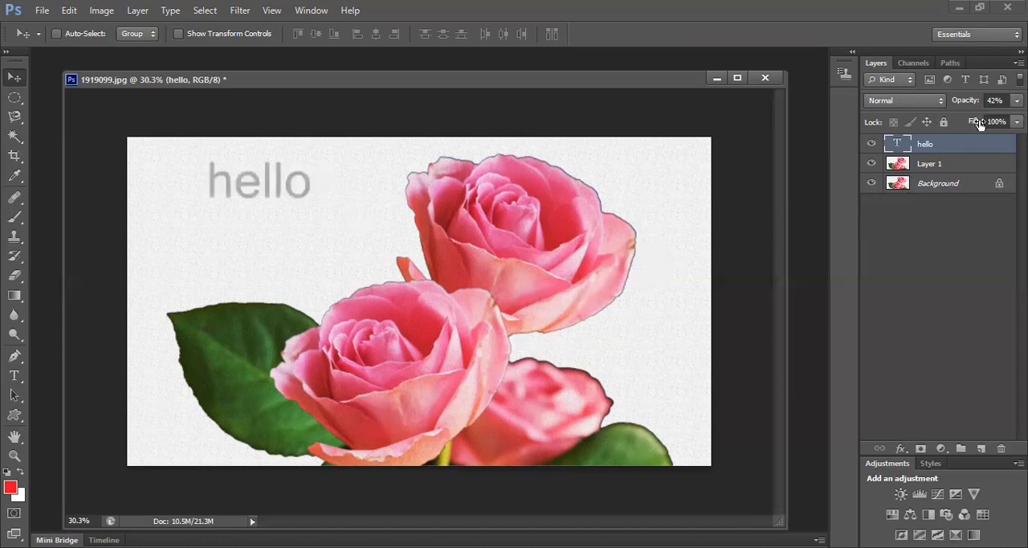
# Set the hello layer's opacity to 95% and its fill to 80%
pyautogui.click(1016, 100)
pyautogui.moveTo(973, 117); pyautogui.dragTo(1014, 117)
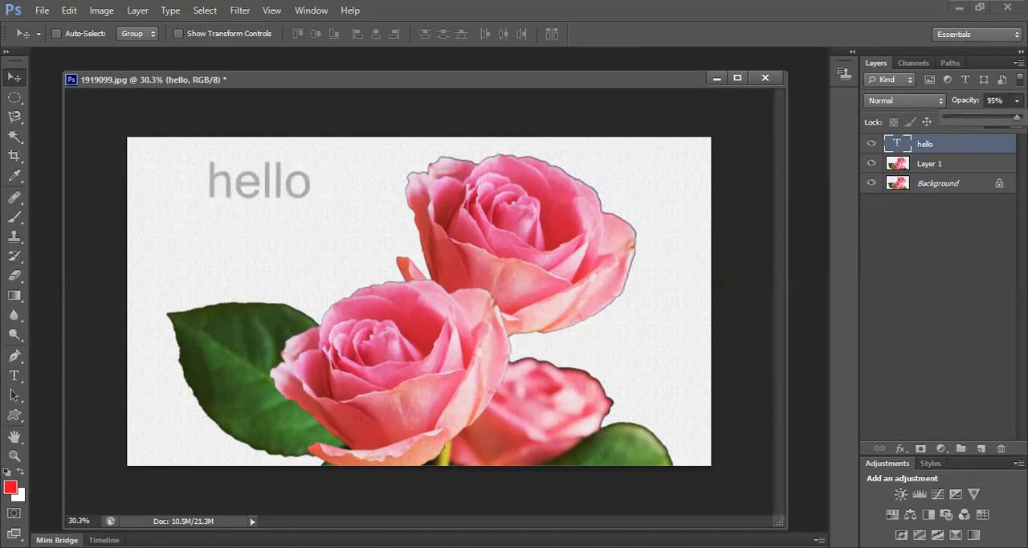
pyautogui.click(994, 225)
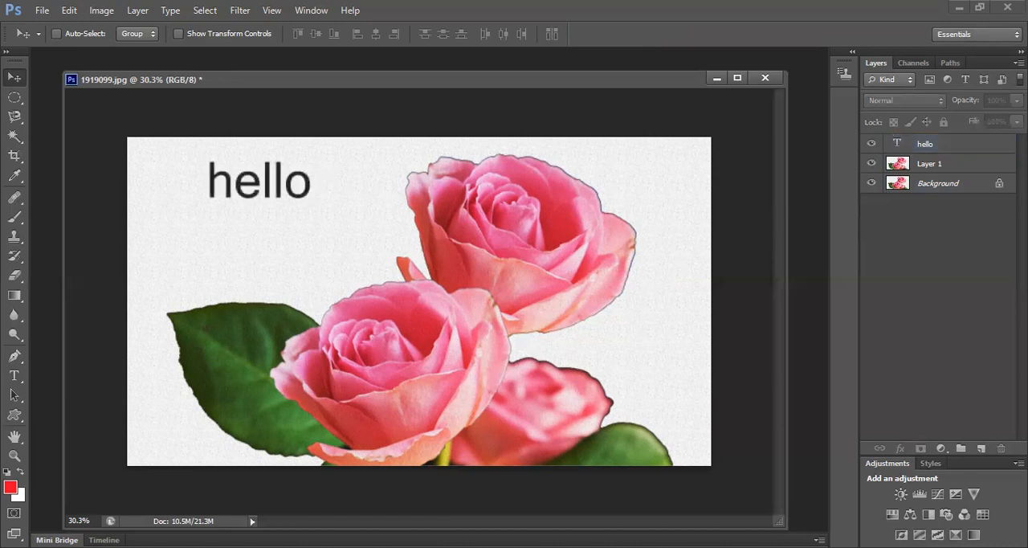
pyautogui.click(946, 151)
pyautogui.moveTo(1016, 121); pyautogui.dragTo(1002, 140)
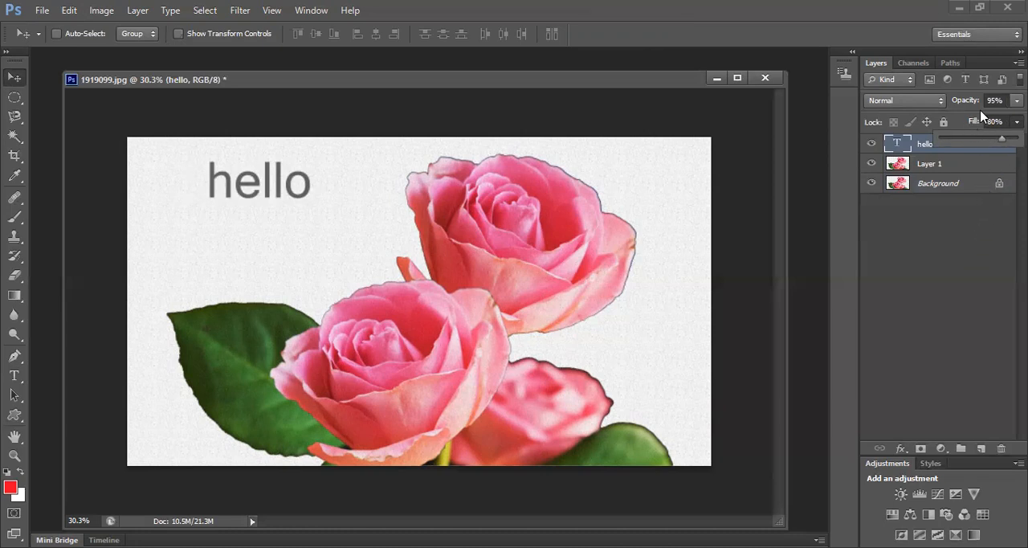
# Try several blend modes on the hello layer and set it to Color Burn
pyautogui.click(920, 107)
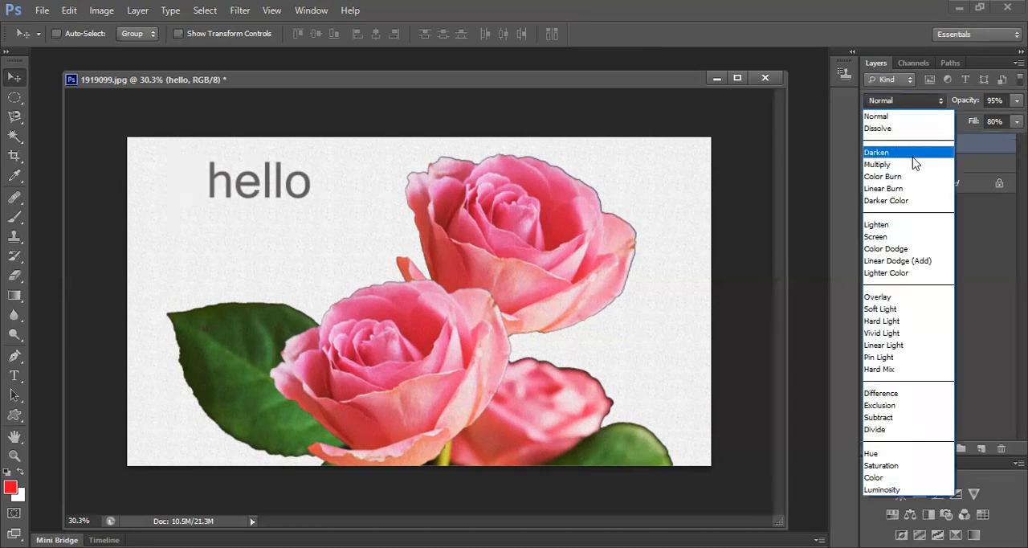
pyautogui.click(912, 159)
pyautogui.press('Down')
pyautogui.press('Down')
pyautogui.press('Down')
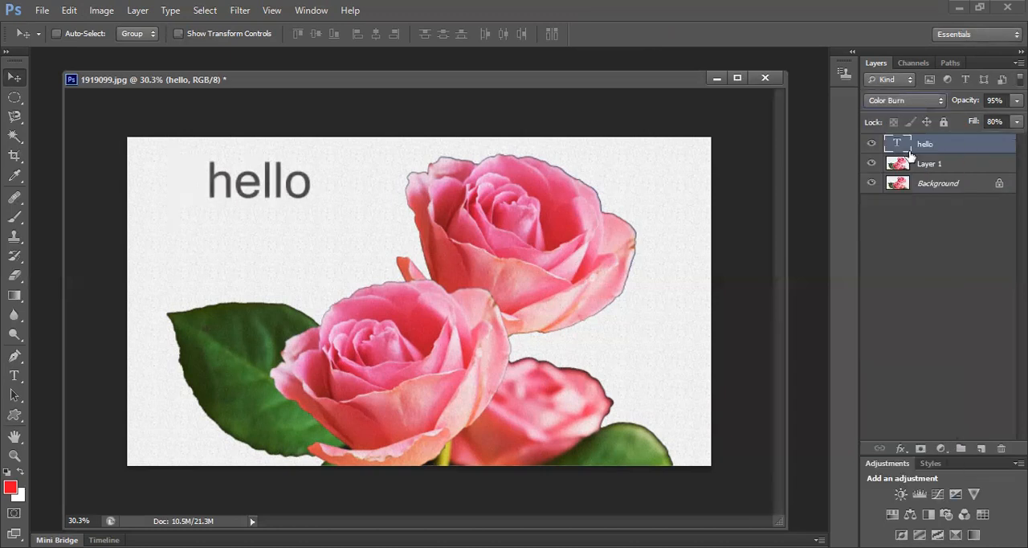
pyautogui.press('Up')
pyautogui.press('Up')
pyautogui.press('Down')
pyautogui.press('Up')
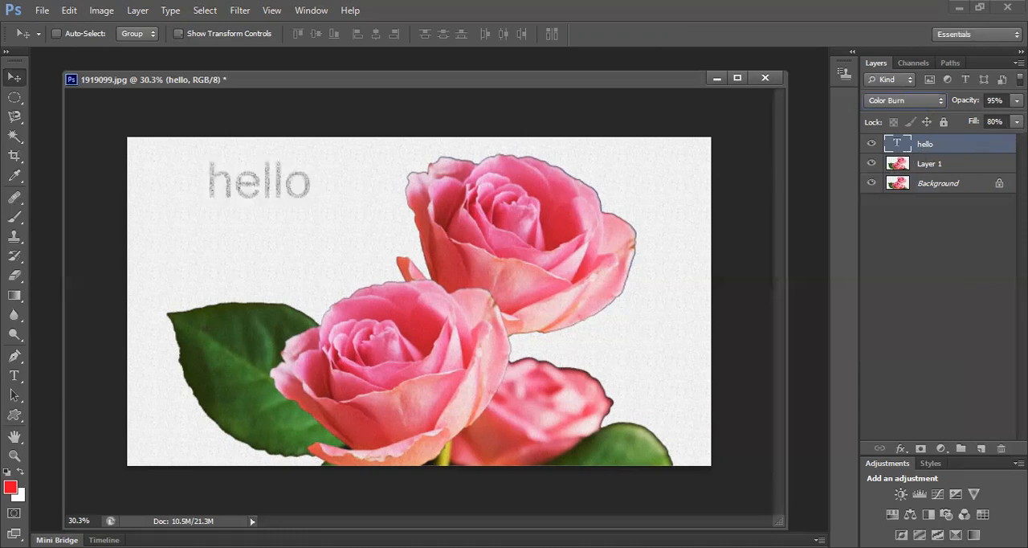
# Set the hello layer's opacity and fill to 100%, and enlarge the text to about 227% width and 205% height
pyautogui.click(1017, 101)
pyautogui.moveTo(1015, 117); pyautogui.dragTo(1019, 118)
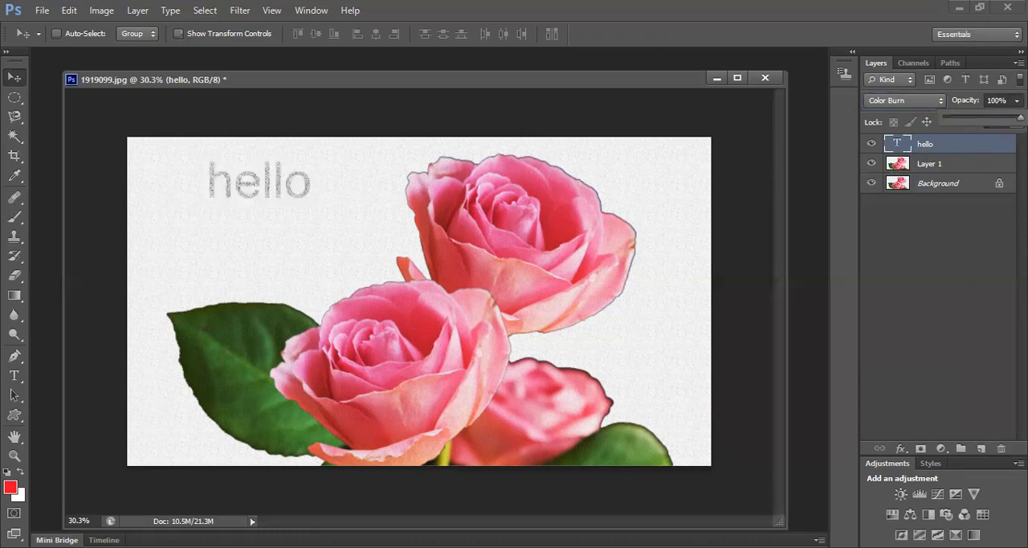
pyautogui.click(976, 224)
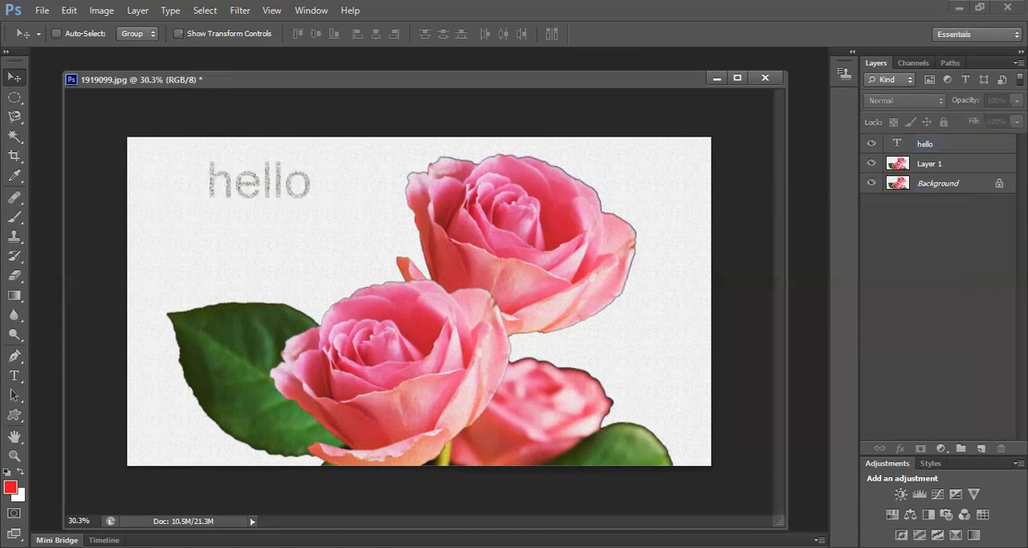
pyautogui.click(940, 143)
pyautogui.click(1016, 121)
pyautogui.moveTo(1004, 139); pyautogui.dragTo(1020, 139)
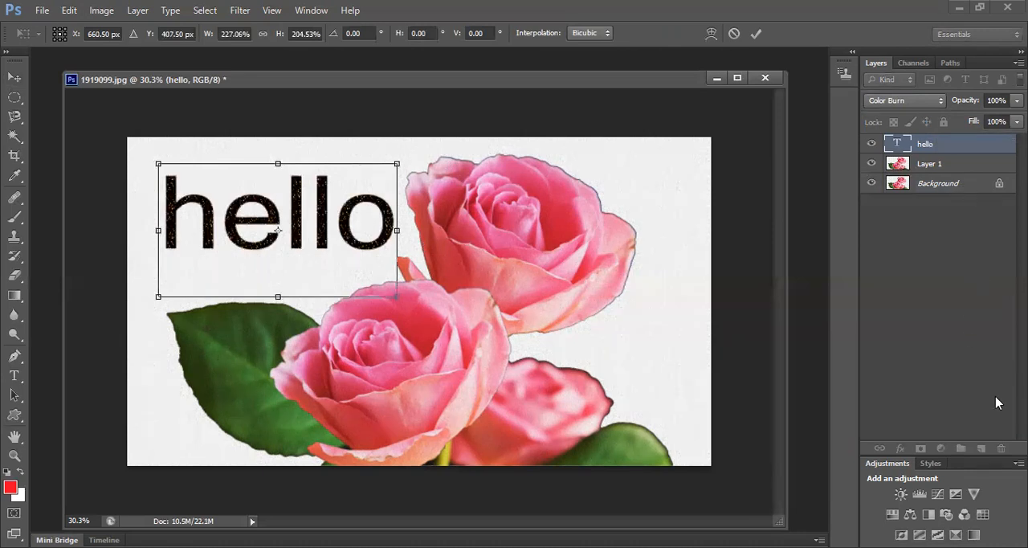
pyautogui.click(756, 35)
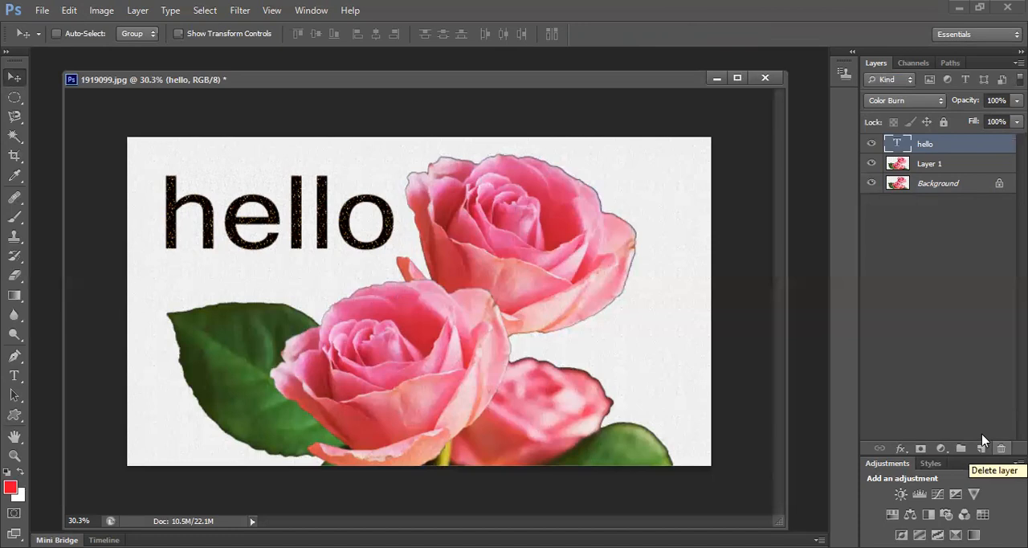
# Convert the locked Background into a regular layer and delete it
pyautogui.doubleClick(968, 188)
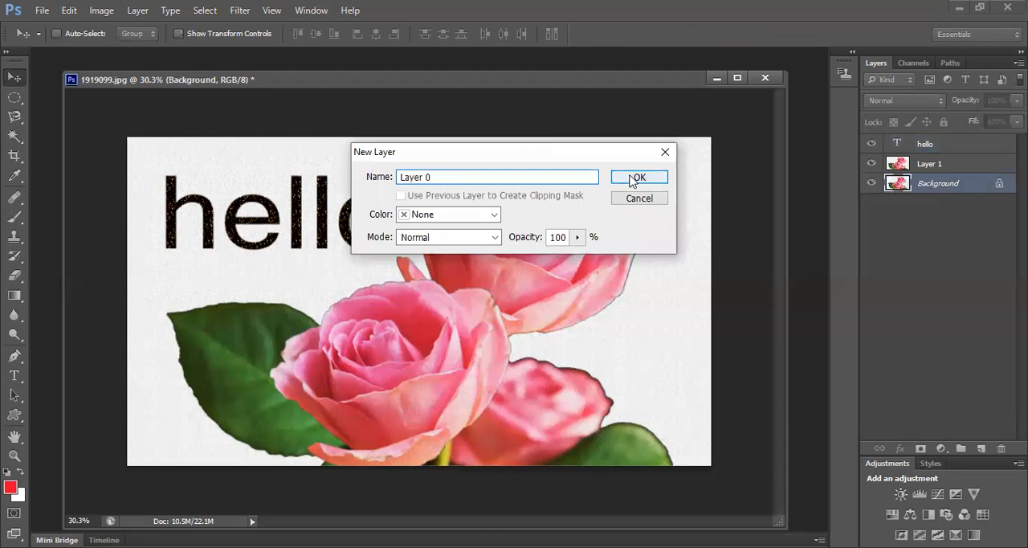
pyautogui.click(635, 177)
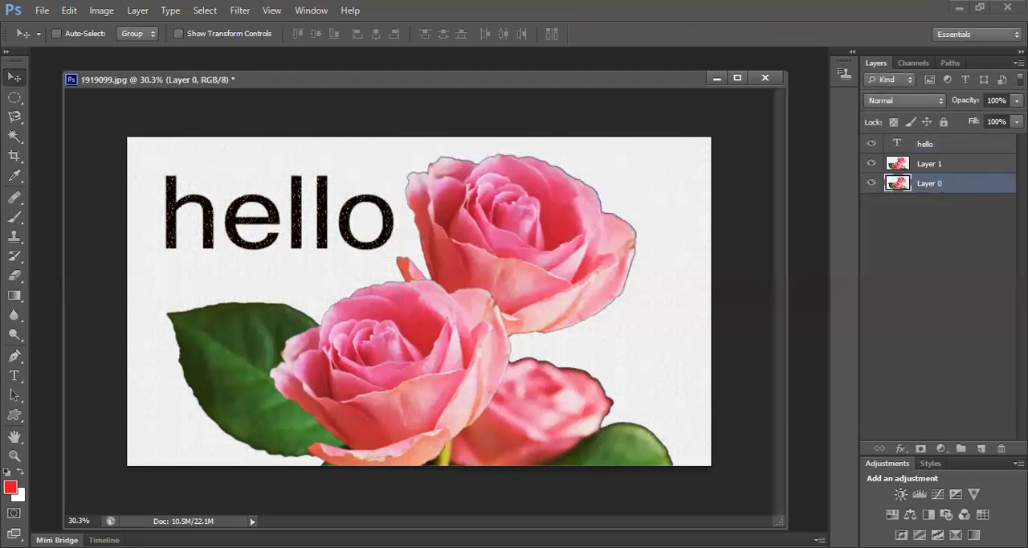
pyautogui.click(1001, 448)
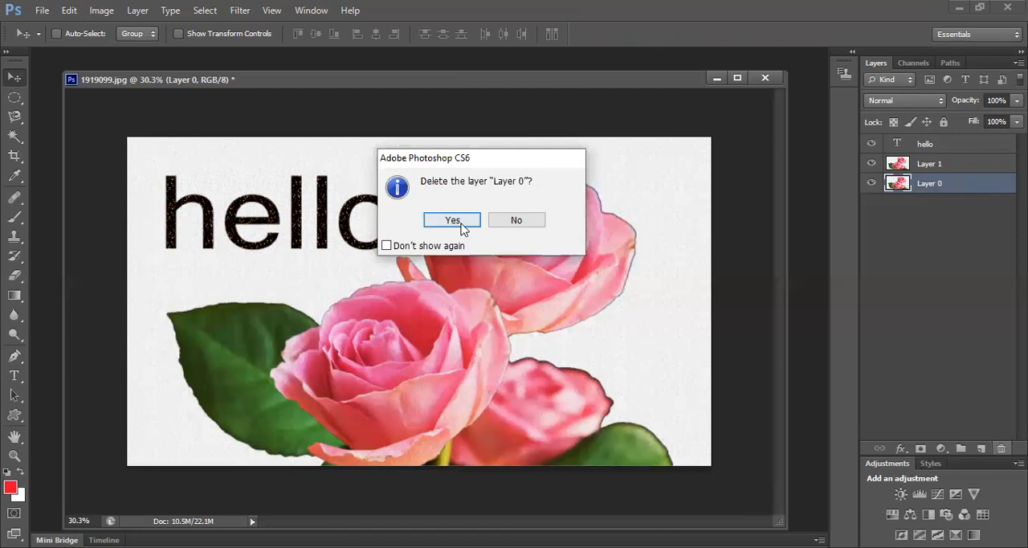
pyautogui.click(453, 220)
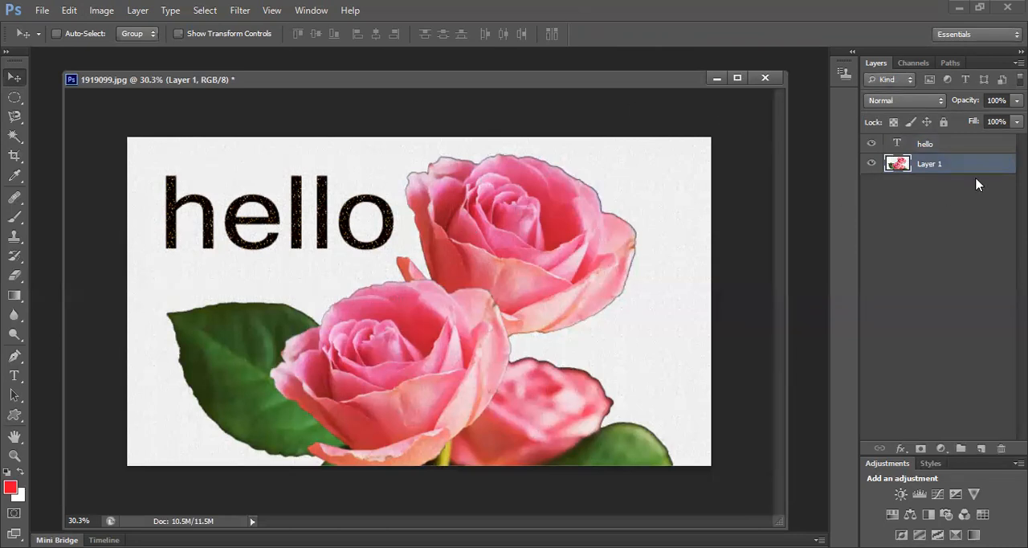
# Delete the hello text layer and undo the deletion
pyautogui.click(967, 147)
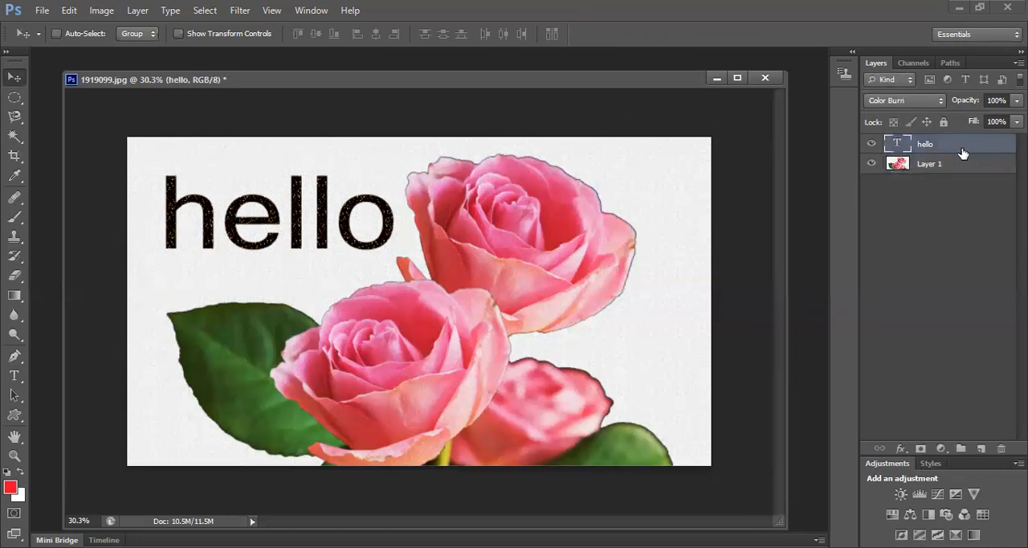
pyautogui.click(1001, 448)
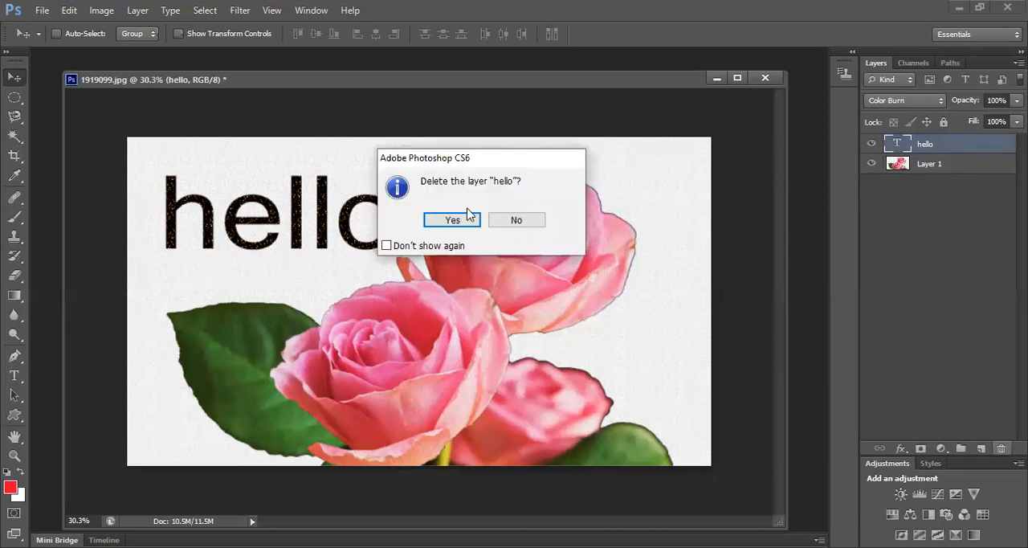
pyautogui.click(454, 221)
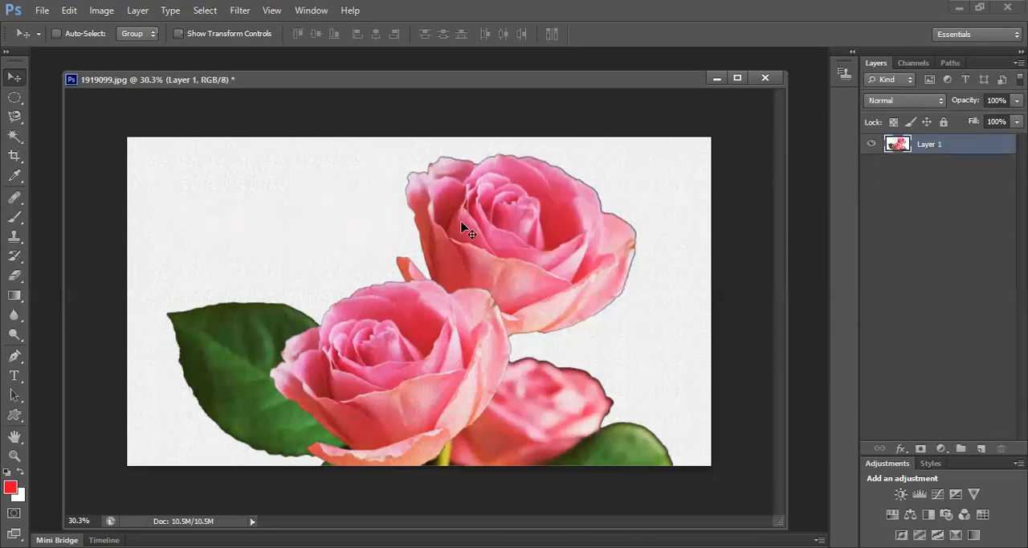
pyautogui.hotkey('ctrl', 'z')
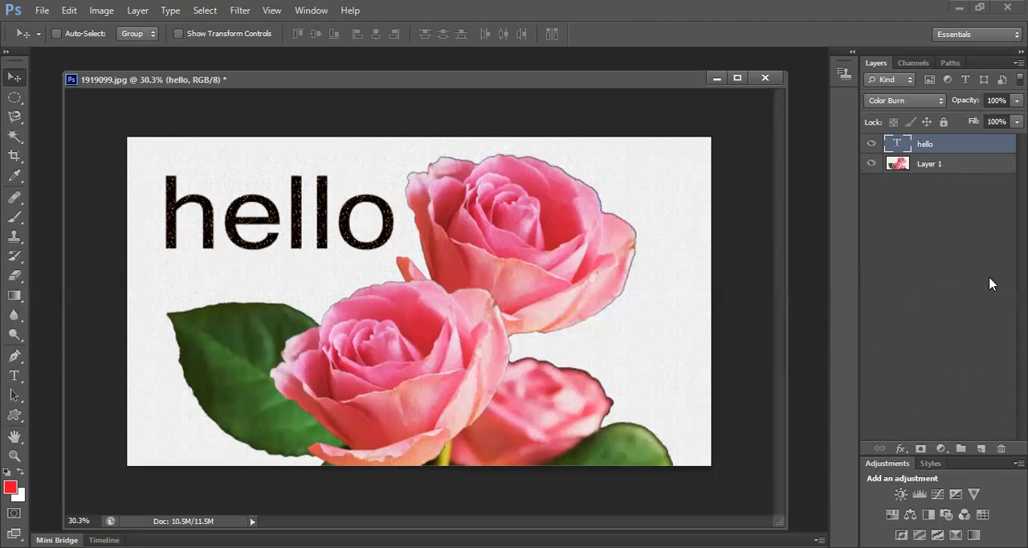
# Switch the layer list's pixel-layer filter and adjustment-layer filter on and off in turn
pyautogui.click(931, 83)
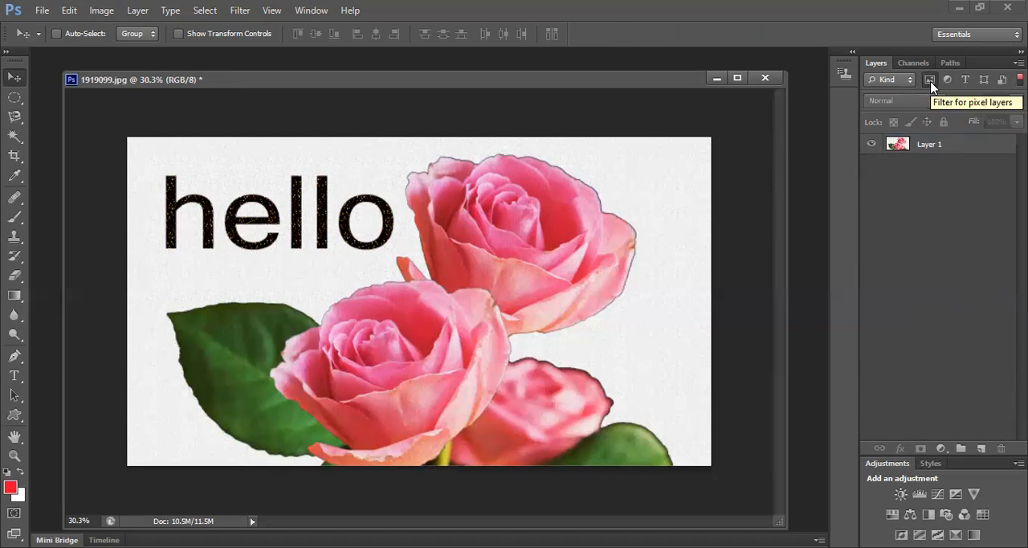
pyautogui.click(931, 83)
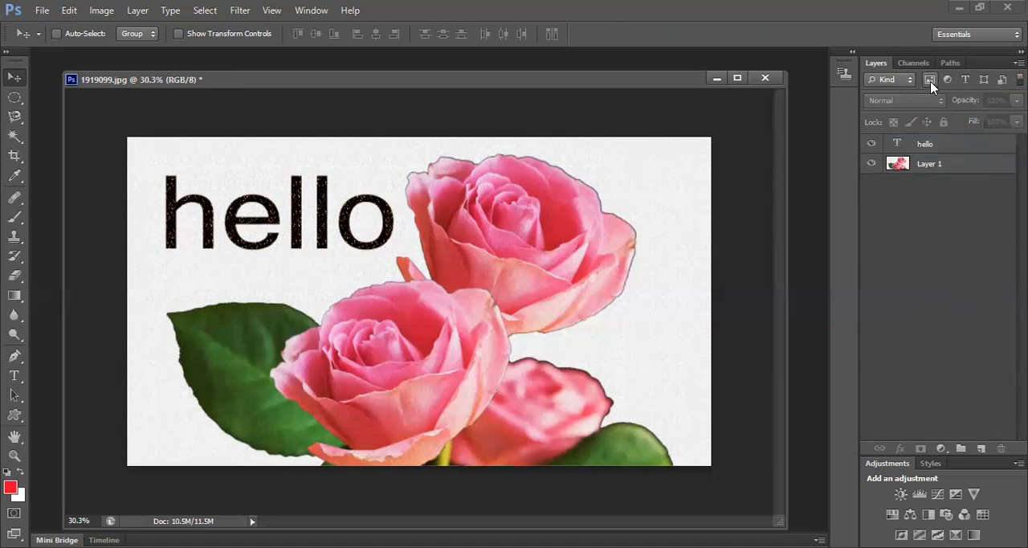
pyautogui.click(931, 83)
pyautogui.click(930, 83)
pyautogui.click(946, 81)
pyautogui.click(946, 81)
pyautogui.click(945, 81)
pyautogui.click(945, 81)
# Filter the layer list for type layers, switch to pixel layers only, and clear the filter
pyautogui.click(966, 81)
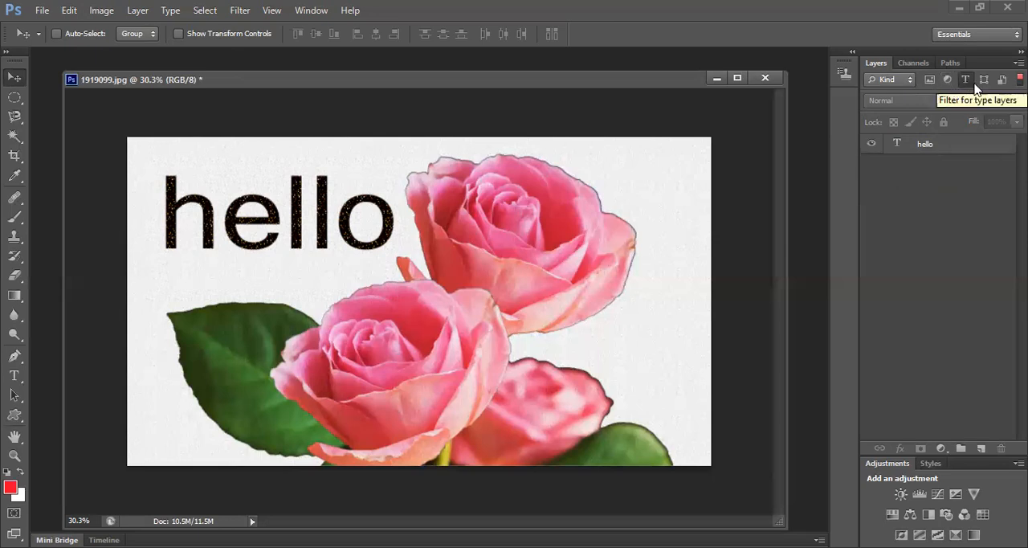
pyautogui.click(932, 82)
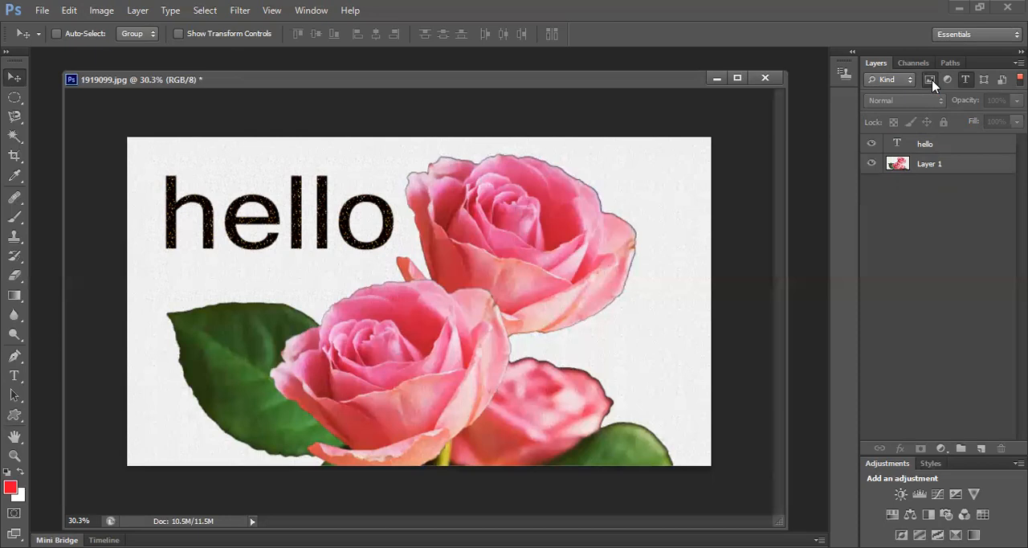
pyautogui.click(965, 83)
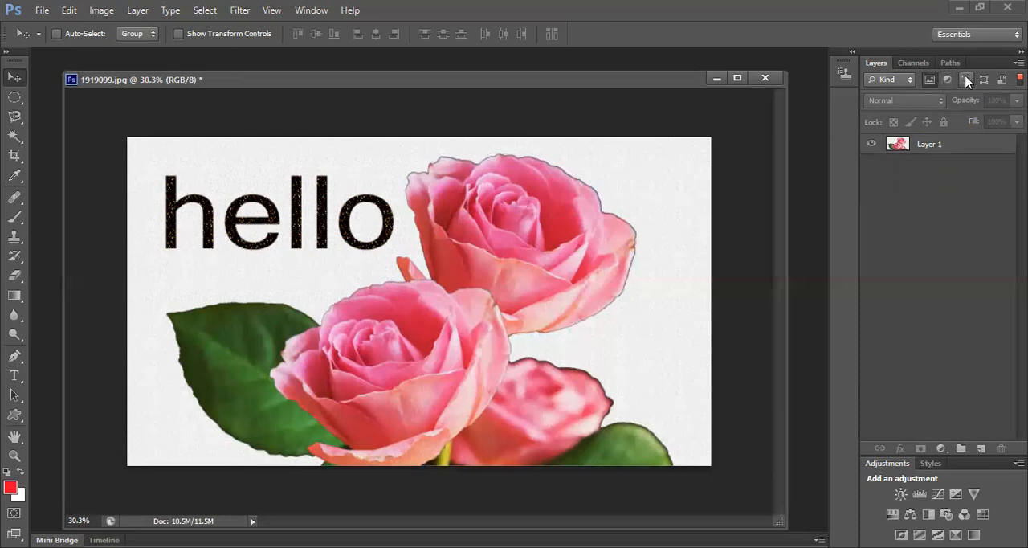
pyautogui.click(931, 85)
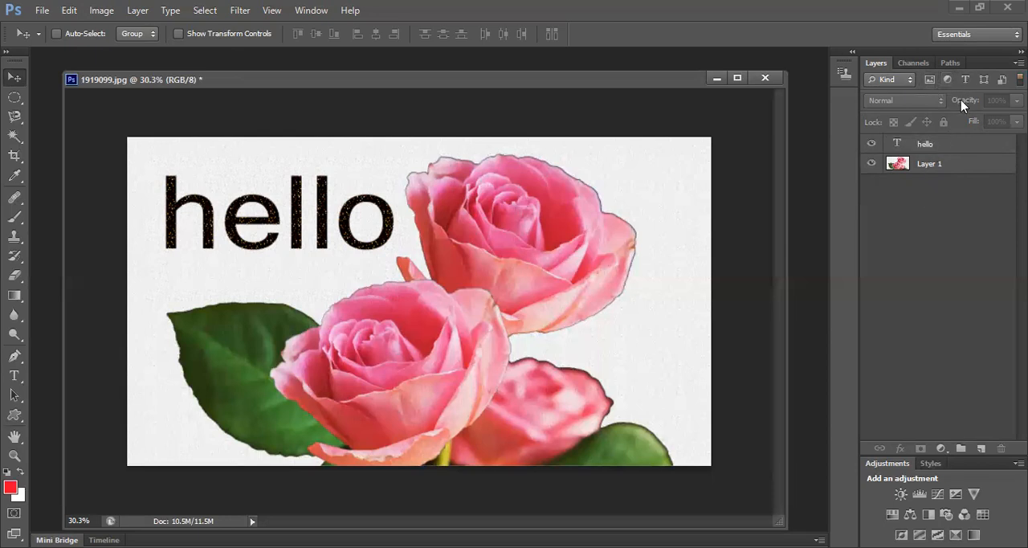
# Show only the type layers in the layer list, restore the full list, and repeat this for pixel layers
pyautogui.click(966, 82)
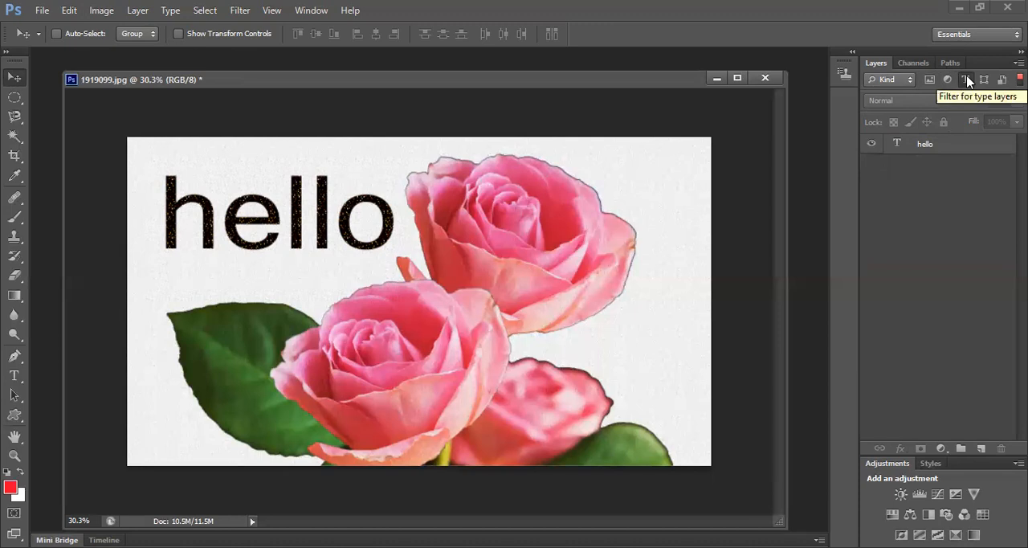
pyautogui.click(968, 80)
pyautogui.click(929, 82)
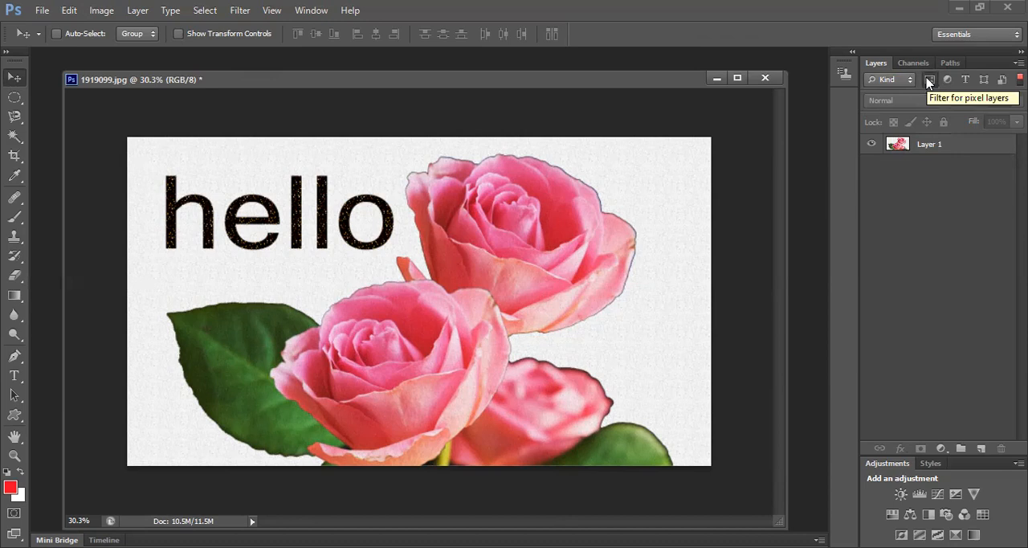
pyautogui.click(929, 81)
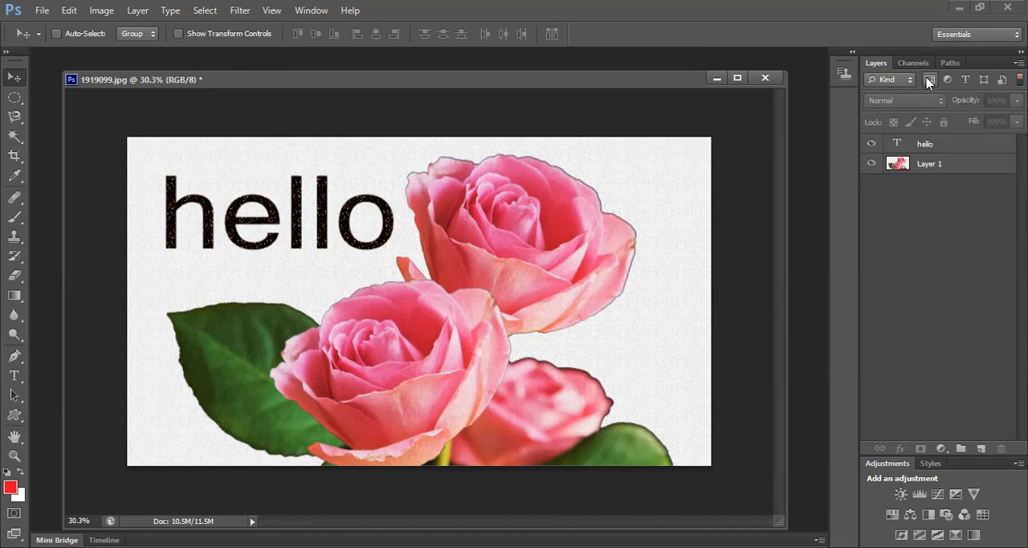
# Filter the layer list for shape and pixel layers, and convert Layer 1 to a smart object
pyautogui.click(982, 79)
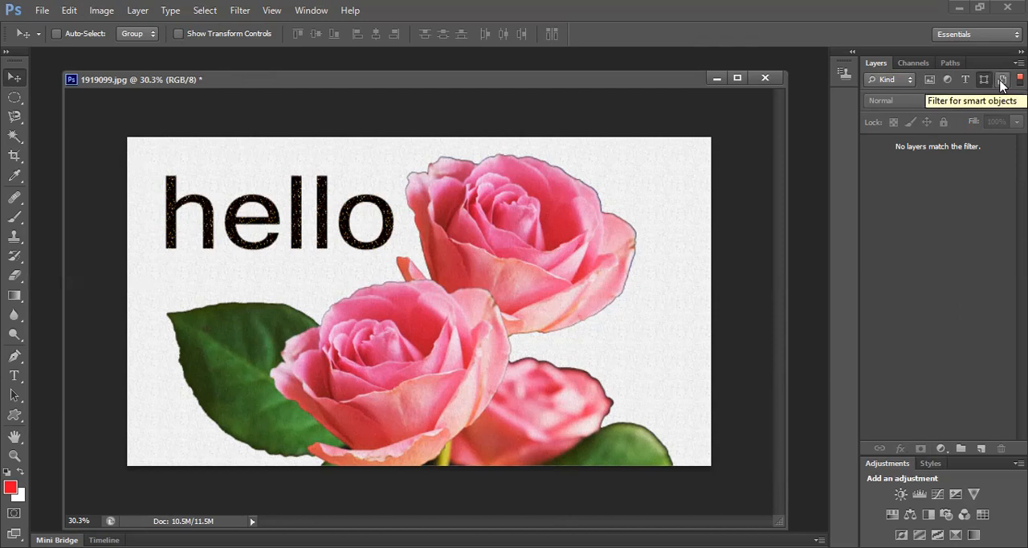
pyautogui.click(930, 80)
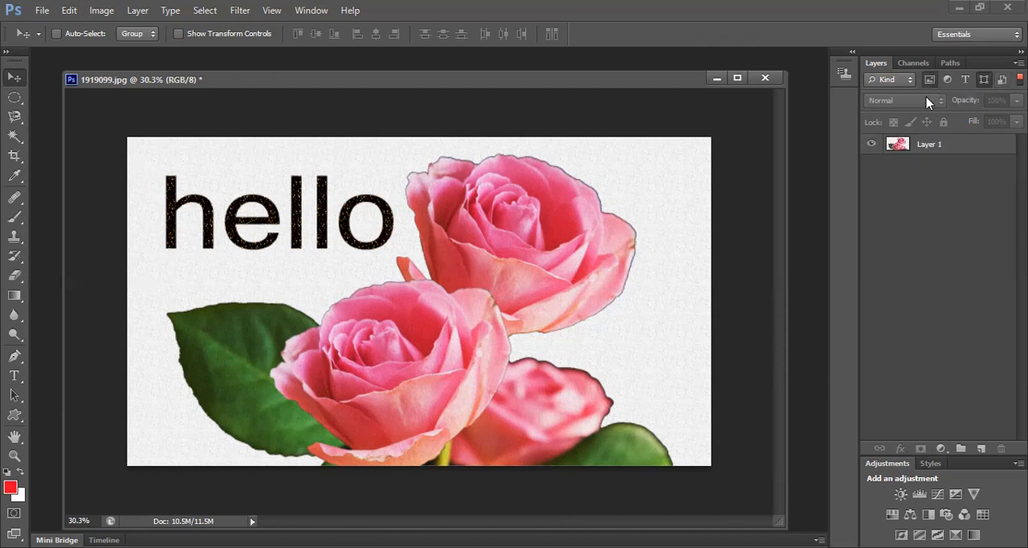
pyautogui.rightClick(930, 149)
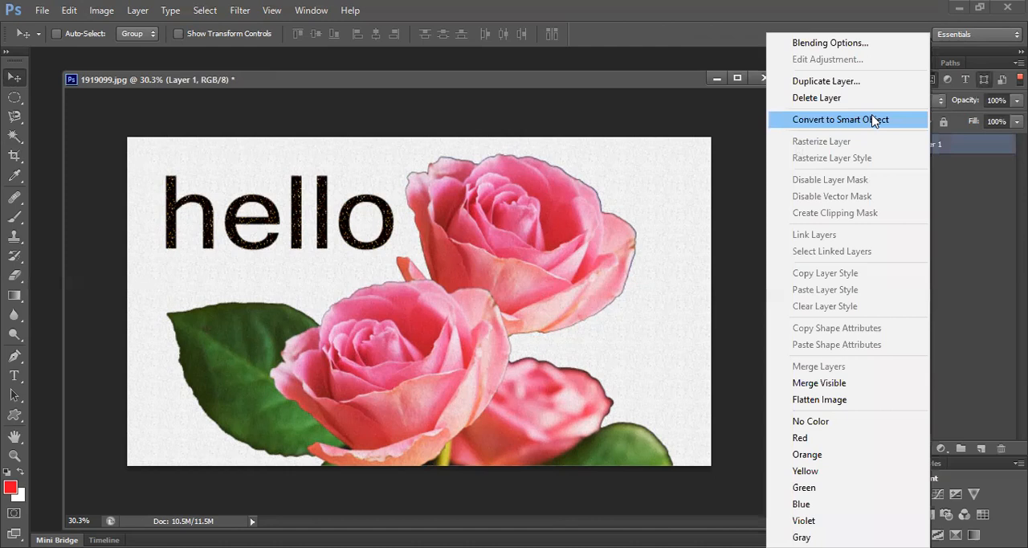
pyautogui.click(871, 122)
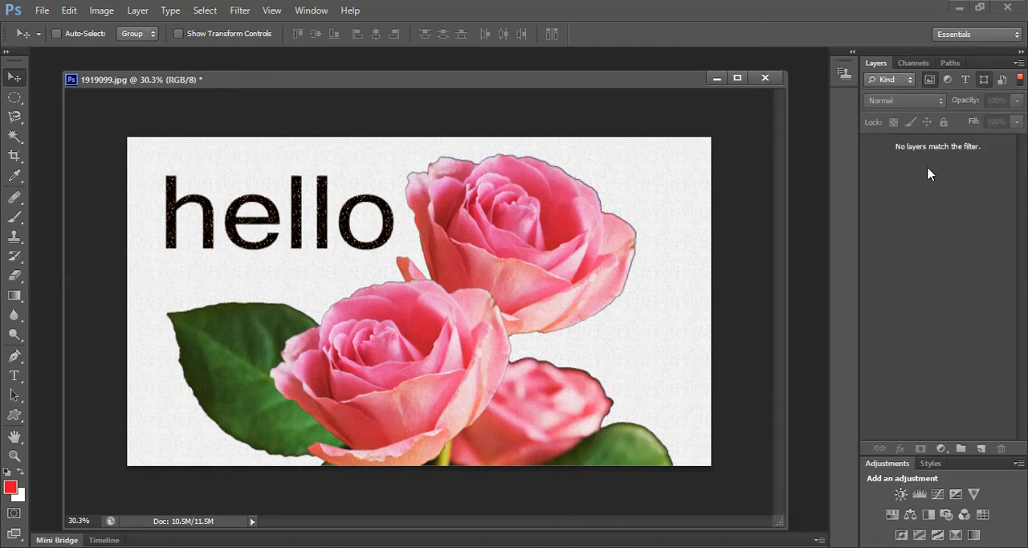
# Clear the pixel-layer and shape-layer filters so the layer list is unfiltered
pyautogui.click(930, 82)
pyautogui.click(986, 85)
pyautogui.click(930, 85)
pyautogui.click(982, 80)
pyautogui.click(930, 80)
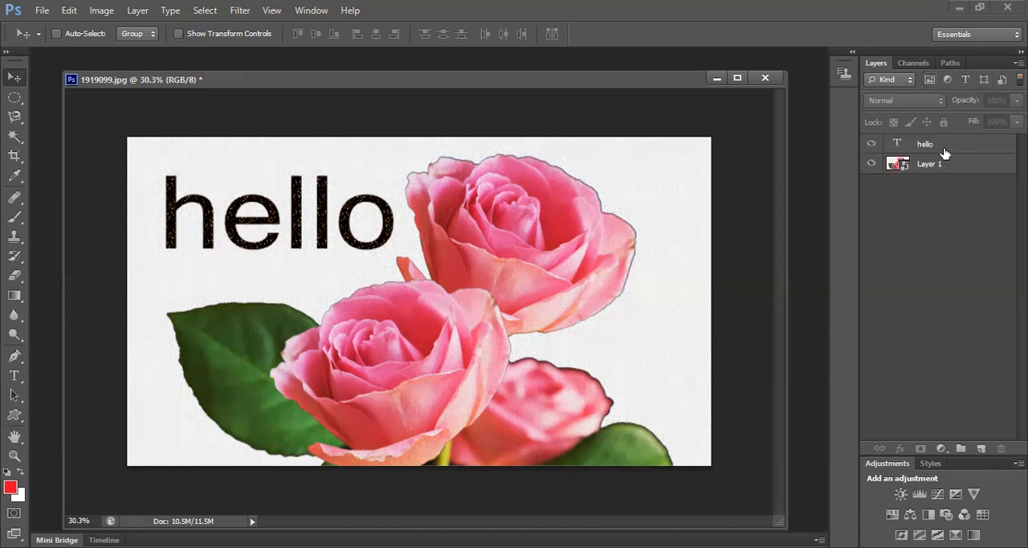
# Filter the layer list for smart objects and switch layer filtering off
pyautogui.click(1001, 80)
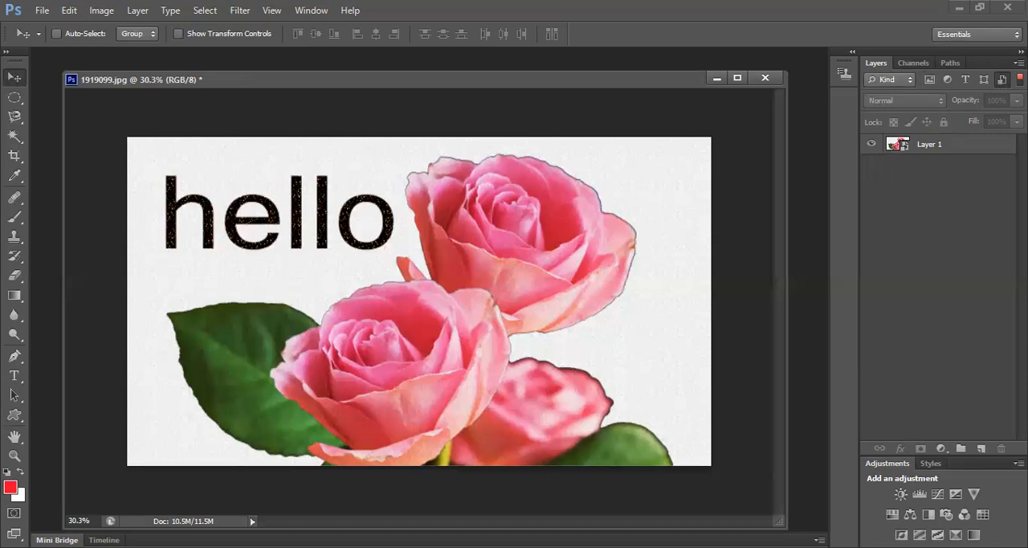
pyautogui.click(1019, 78)
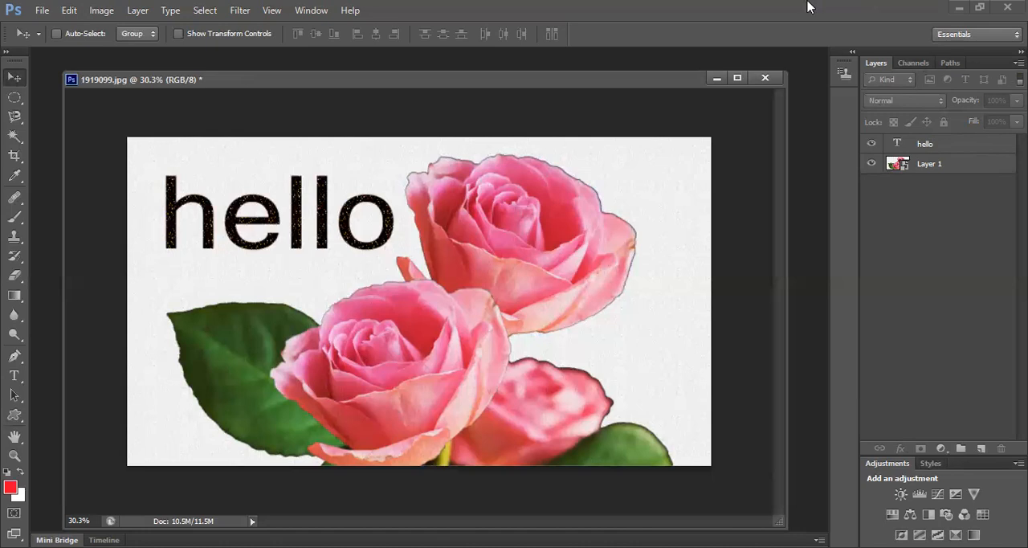
# Merge the visible layers and undo the merge
pyautogui.click(137, 11)
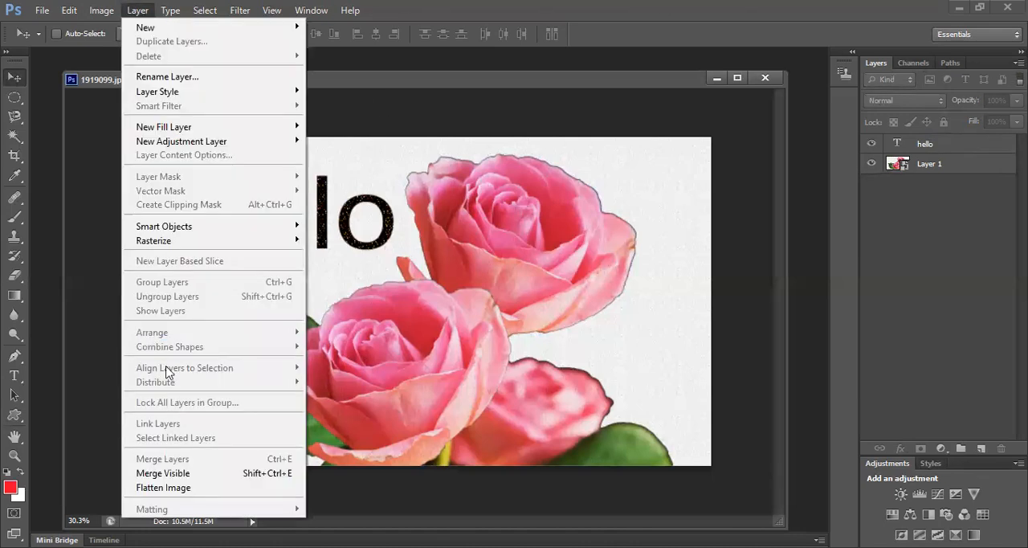
pyautogui.click(198, 473)
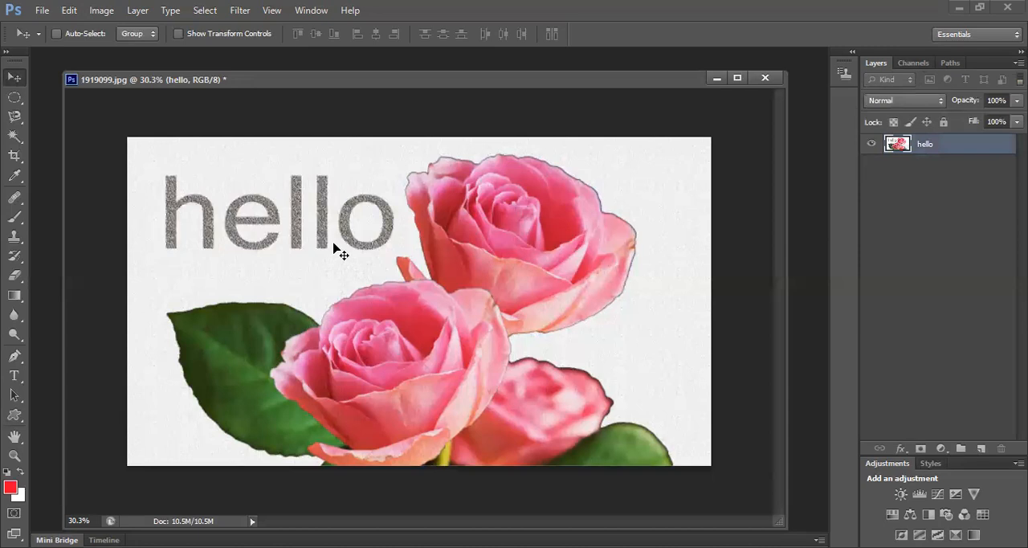
pyautogui.hotkey('ctrl', 'z')
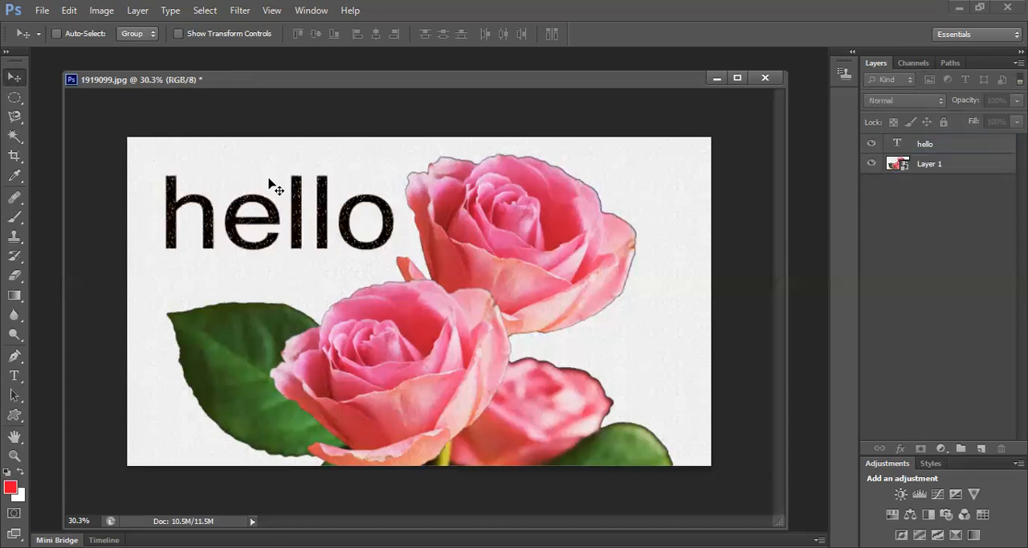
# Flatten the hello text layer and Layer 1 into a single Background layer
pyautogui.click(138, 11)
pyautogui.click(196, 487)
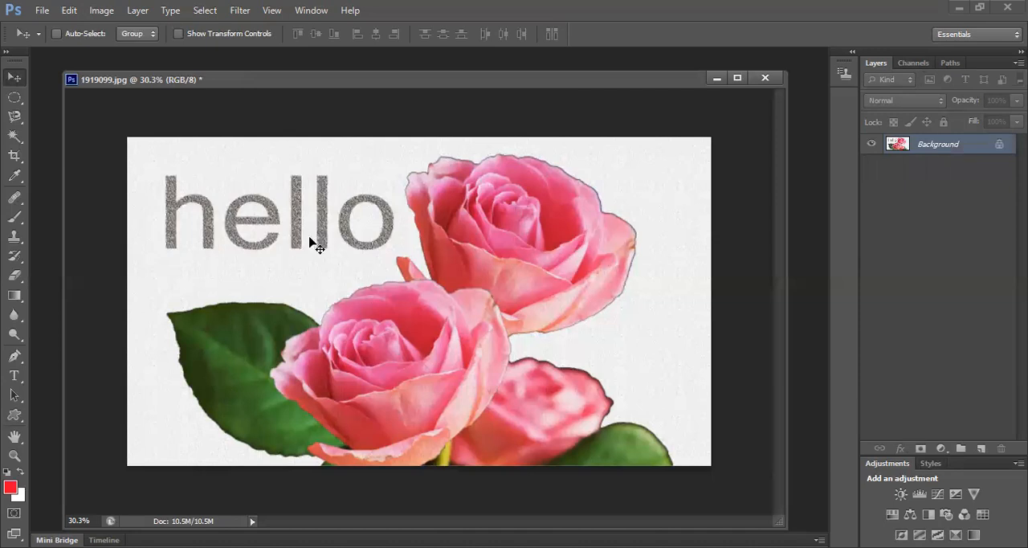
# Examine the flattened hello text and roses up close in a widened, repositioned document window
pyautogui.scroll(3, 317, 245)
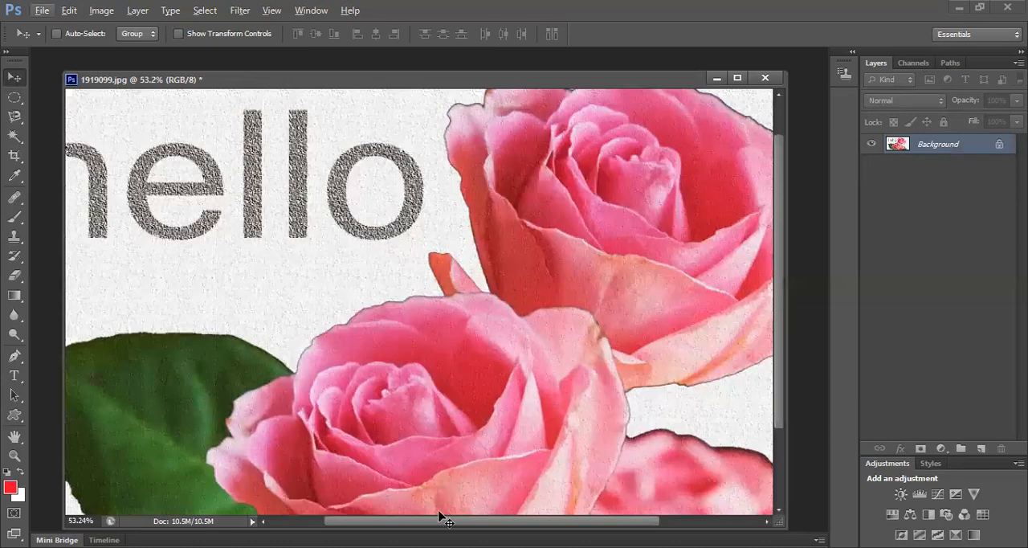
pyautogui.hscroll(-2, 581, 415)
pyautogui.scroll(1, 606, 391)
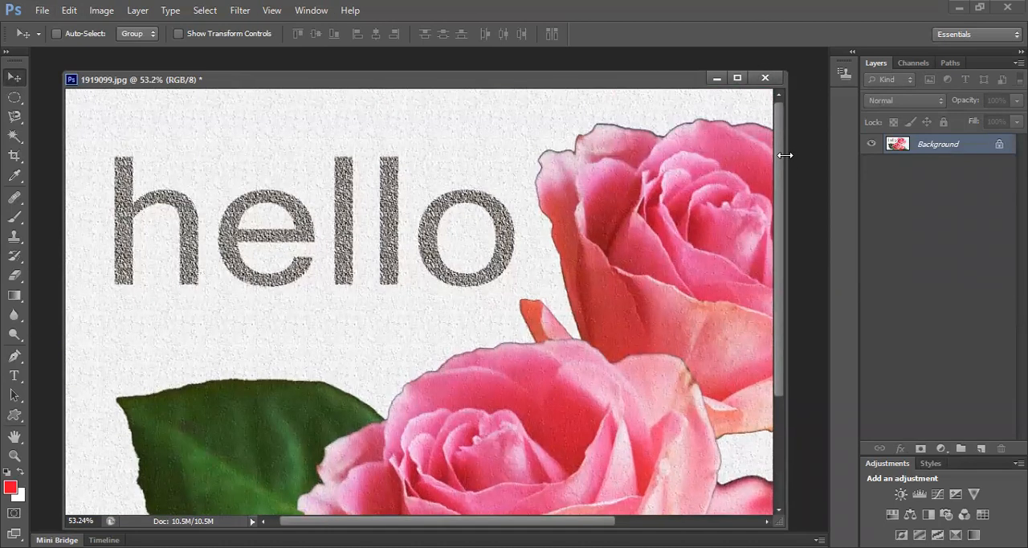
pyautogui.moveTo(886, 155); pyautogui.dragTo(914, 156)
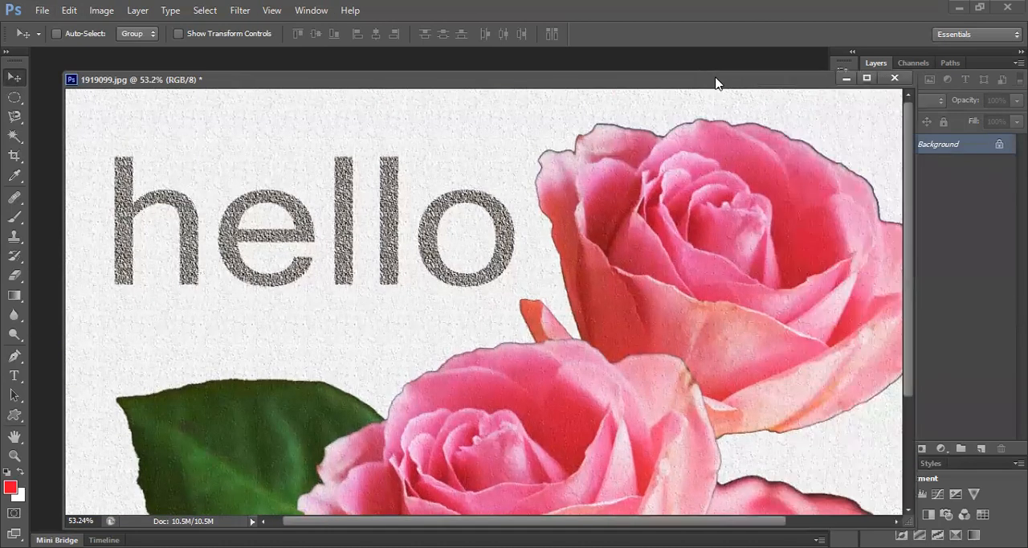
pyautogui.moveTo(728, 81); pyautogui.dragTo(695, 63)
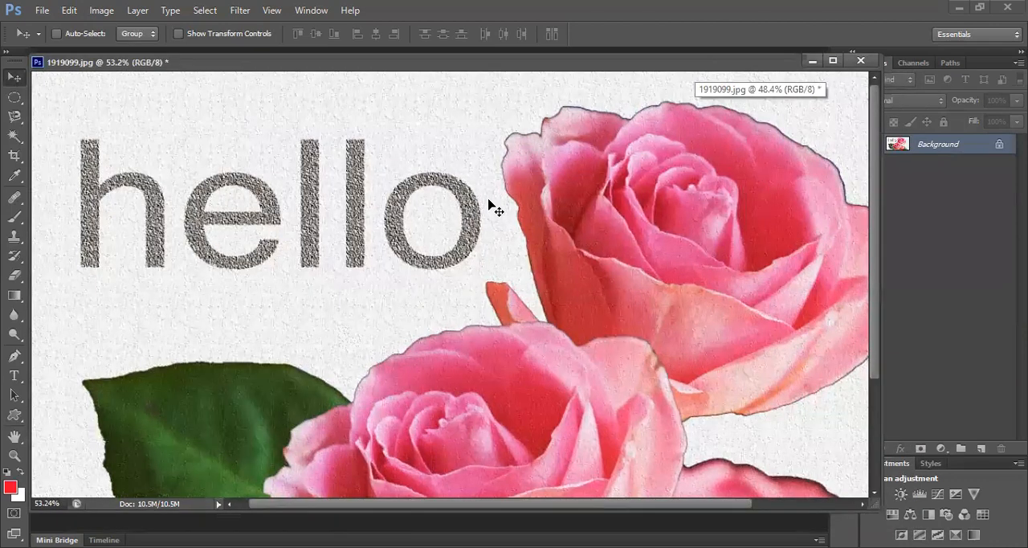
pyautogui.scroll(2, 489, 209)
pyautogui.scroll(-3, 496, 203)
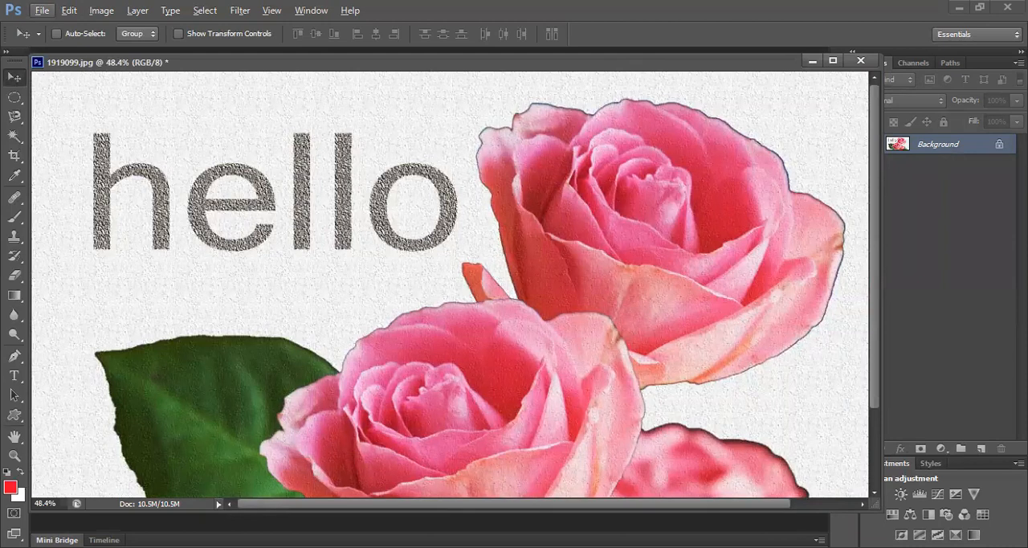
pyautogui.click(903, 279)
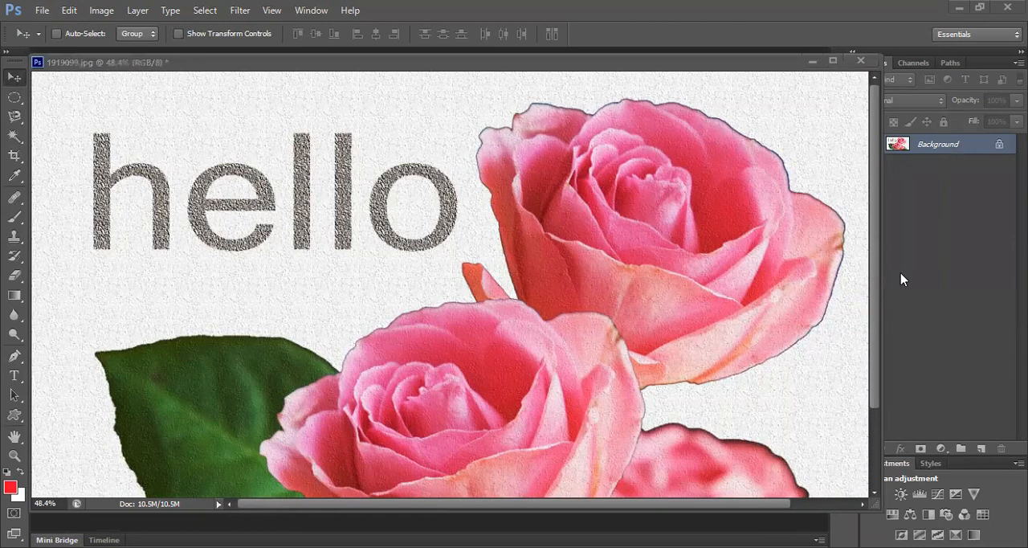